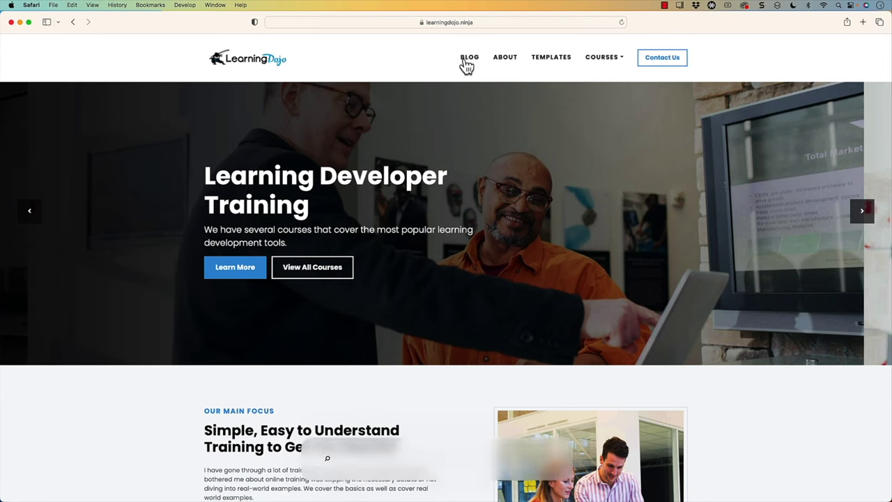
- Go through Blog to the Learning Dojo Templates page and glance at the Courses dropdown
click(467, 58)
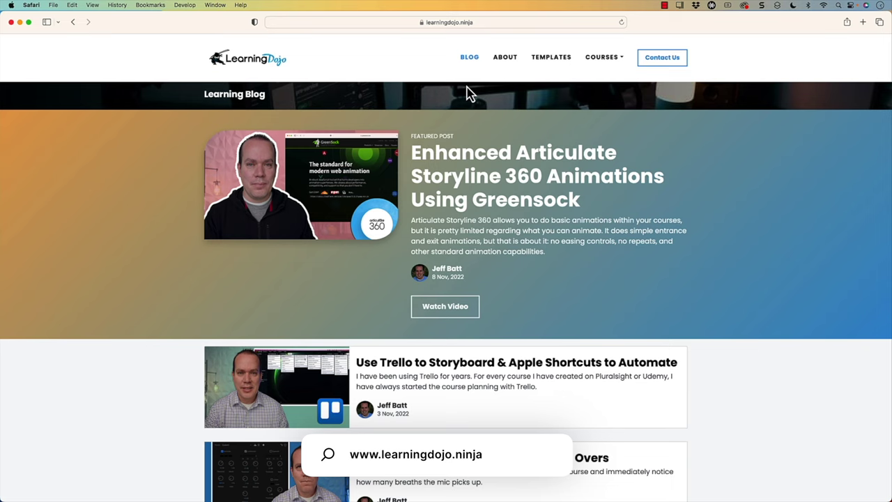
click(552, 60)
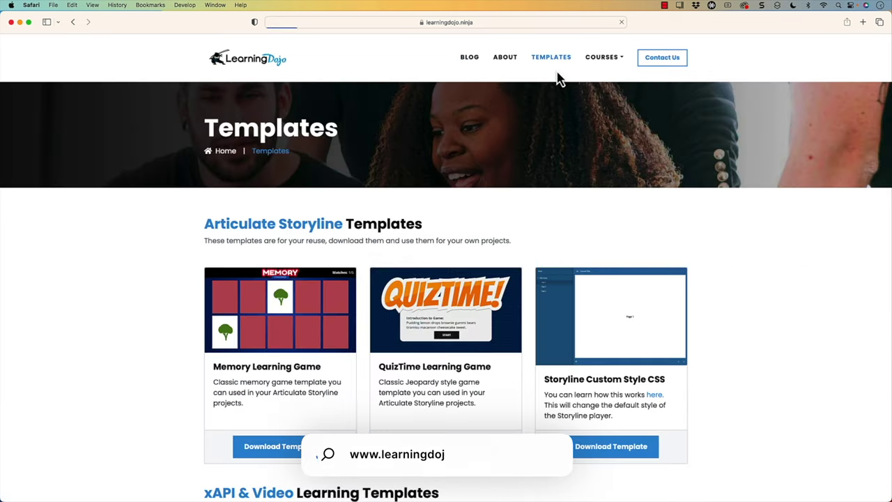
scroll(550, 105, down, 3)
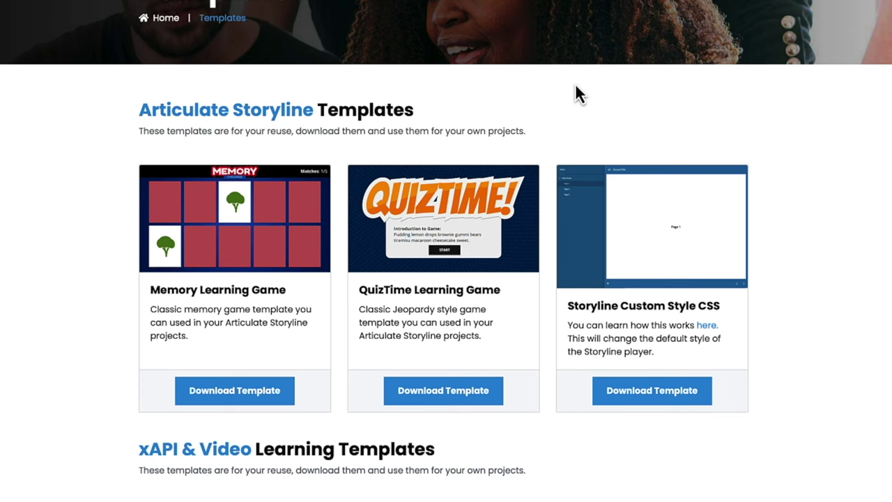
scroll(575, 86, down, 3)
scroll(577, 93, up, 6)
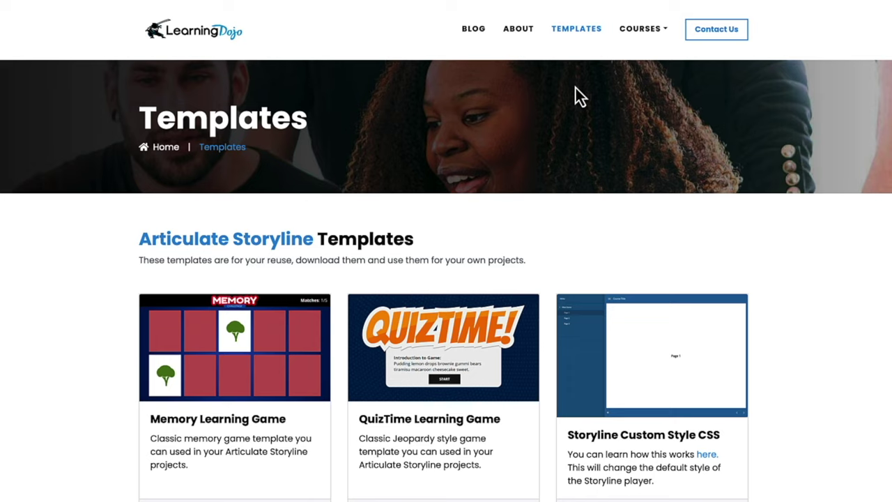
click(651, 34)
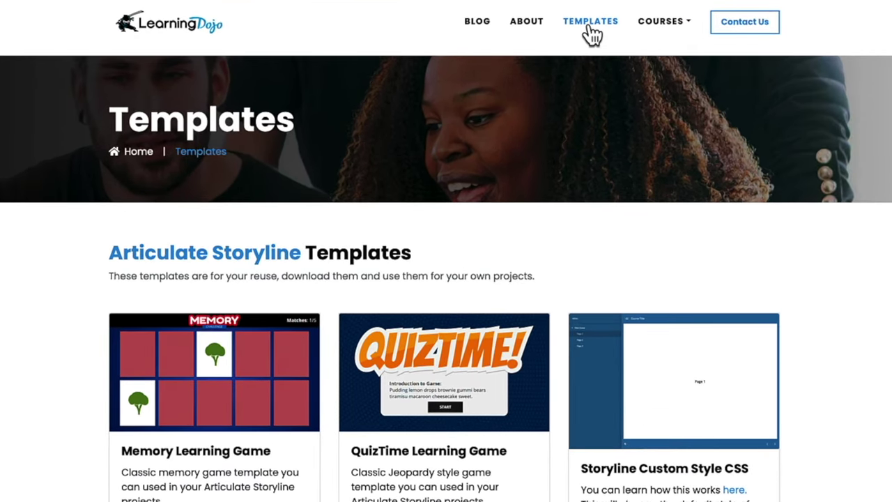
- Download the Requirements Doc strategy template, dismiss the SendOwl dialog, and hide Safari
scroll(590, 32, down, 15)
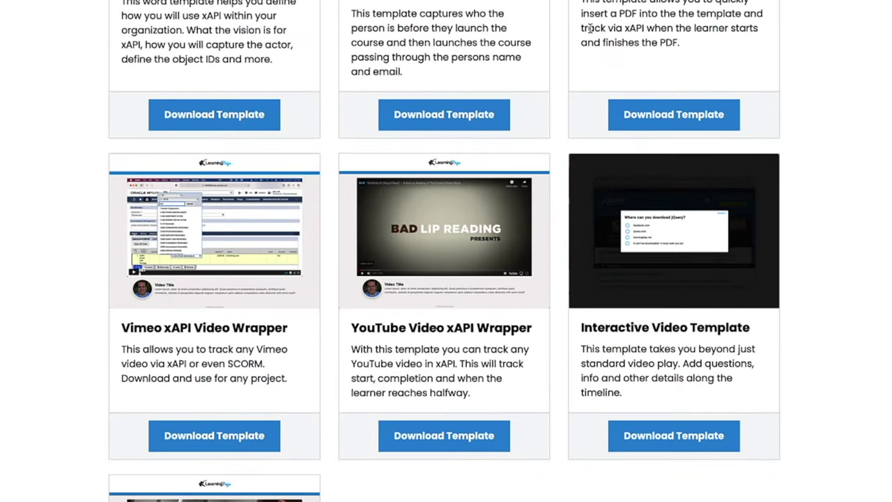
scroll(590, 31, down, 7)
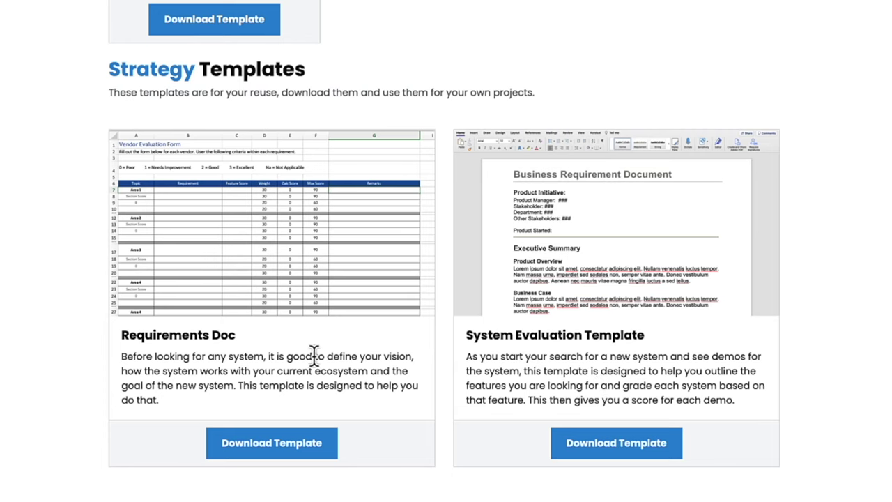
click(282, 452)
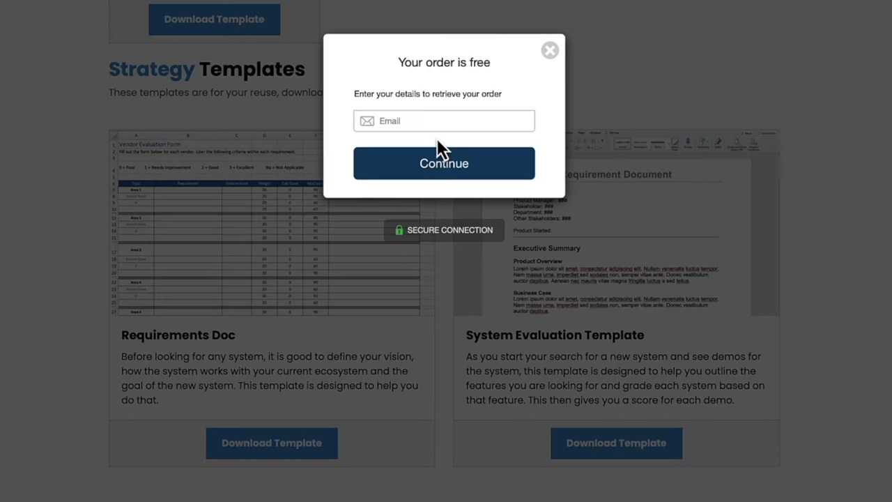
click(437, 138)
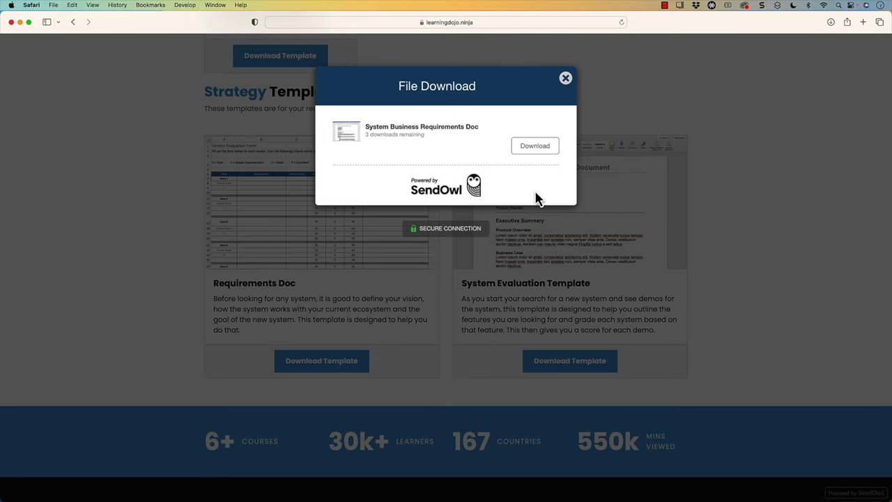
key(Escape)
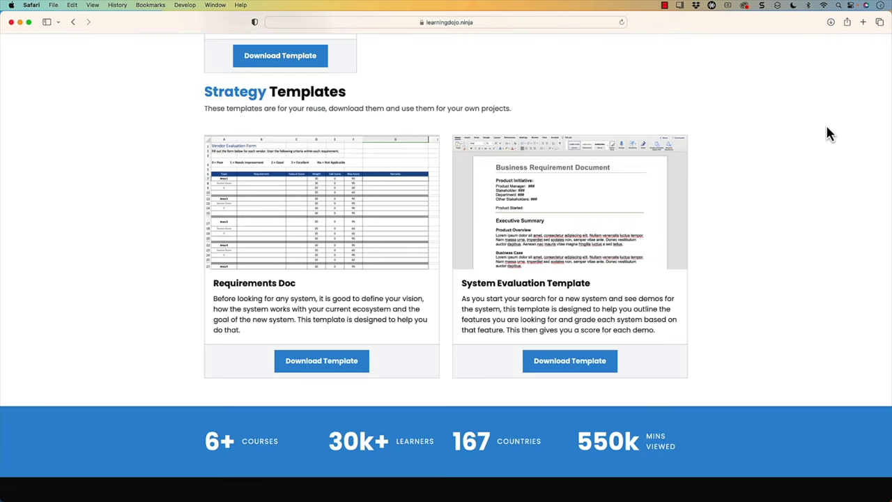
key(super+h)
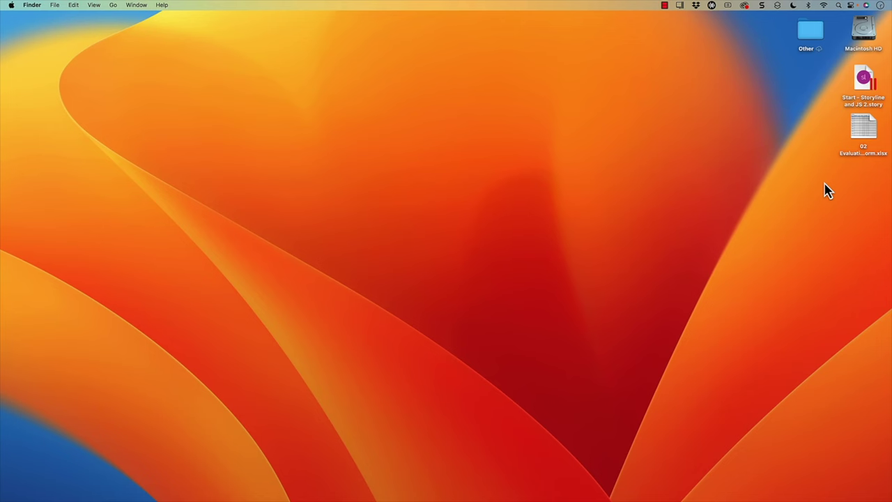
- Open 02 Evaluation_Form.xlsx from the desktop and enlarge the Excel window
click(872, 130)
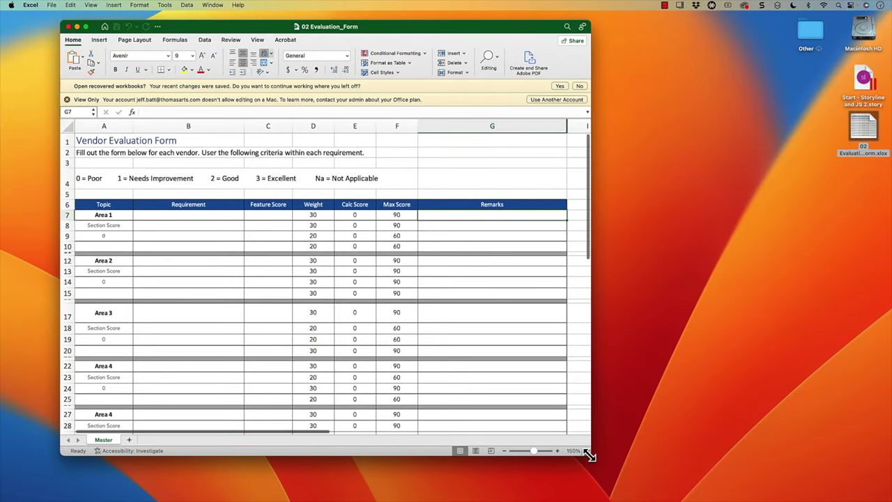
drag(590, 454, 861, 469)
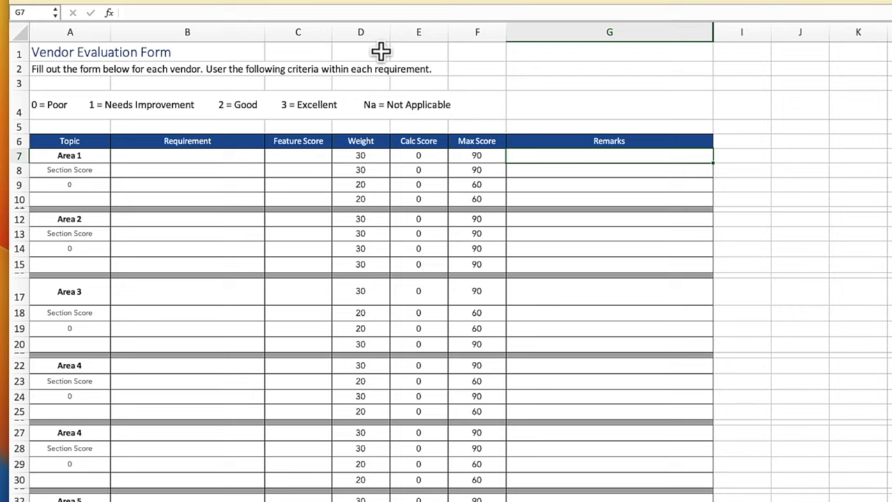
click(101, 48)
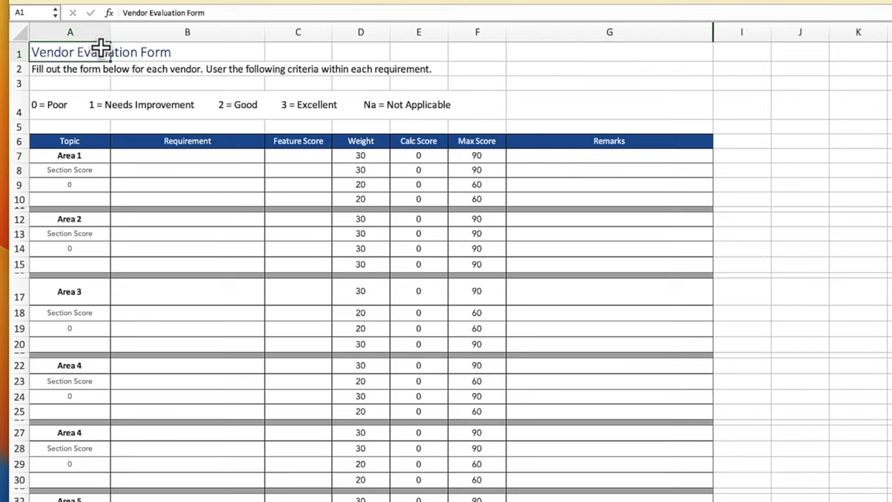
key(Right)
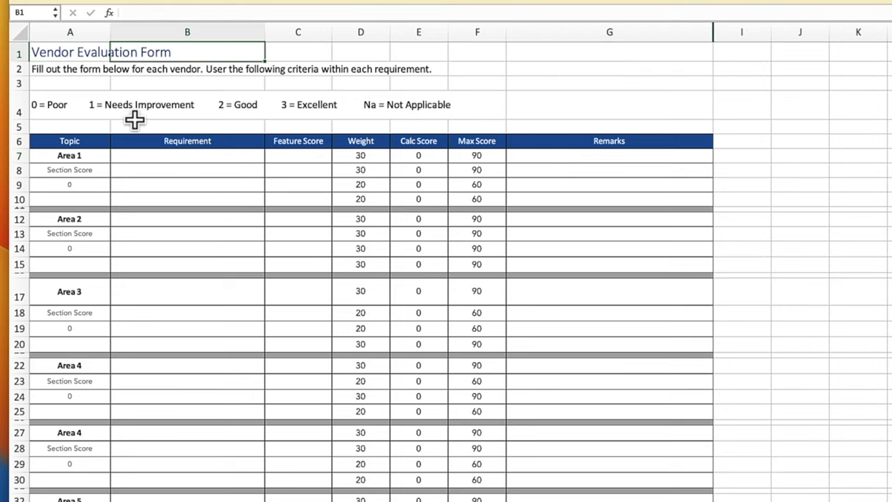
click(248, 102)
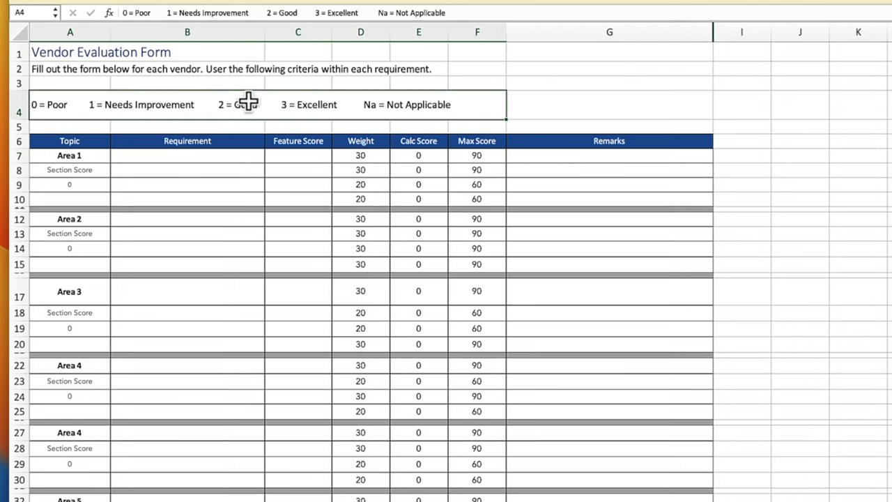
click(213, 156)
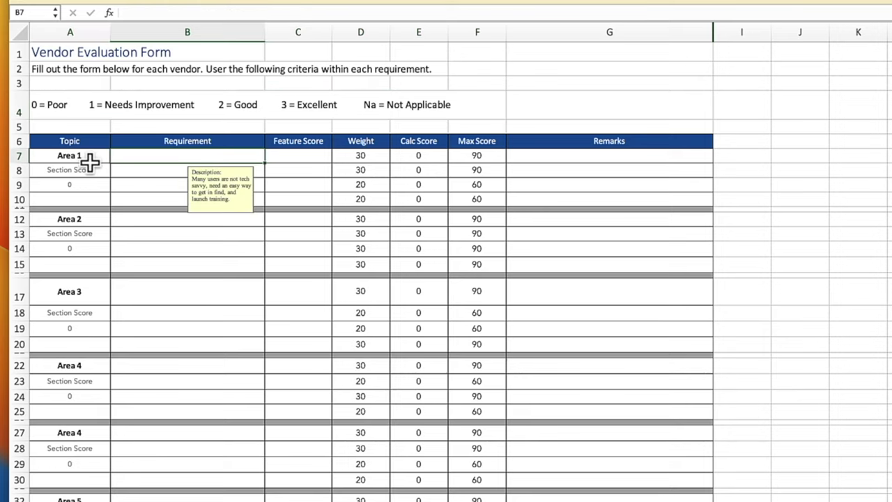
click(125, 175)
click(128, 188)
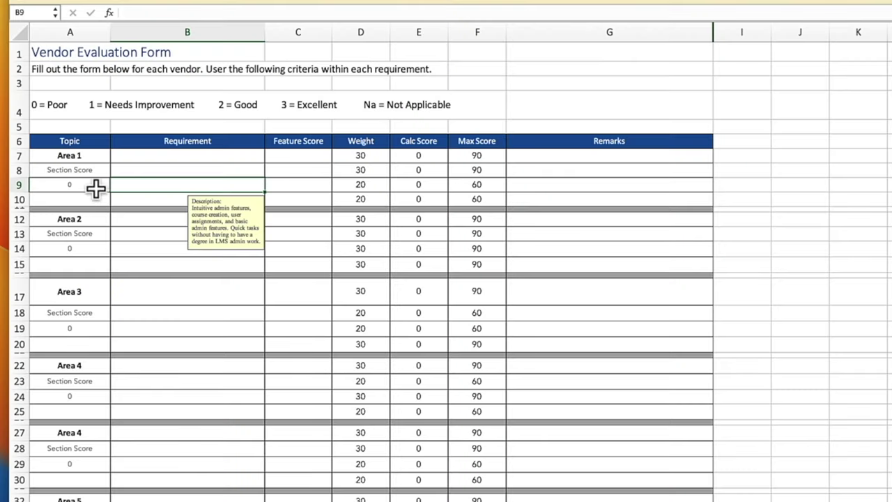
- Rename the Area 1 topic cell to 'Usability'
click(80, 167)
click(80, 155)
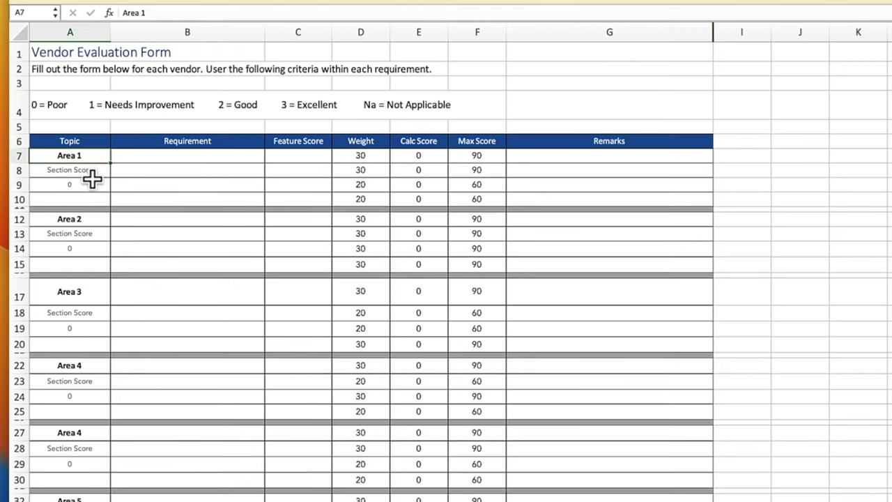
text(USa)
key(BackSpace)
key(BackSpace)
text(sabu)
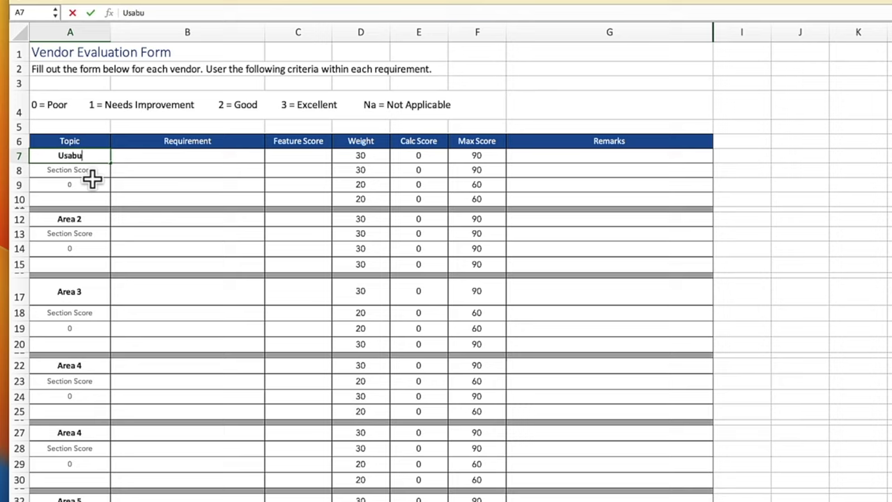
key(BackSpace)
text(ility)
key(Return)
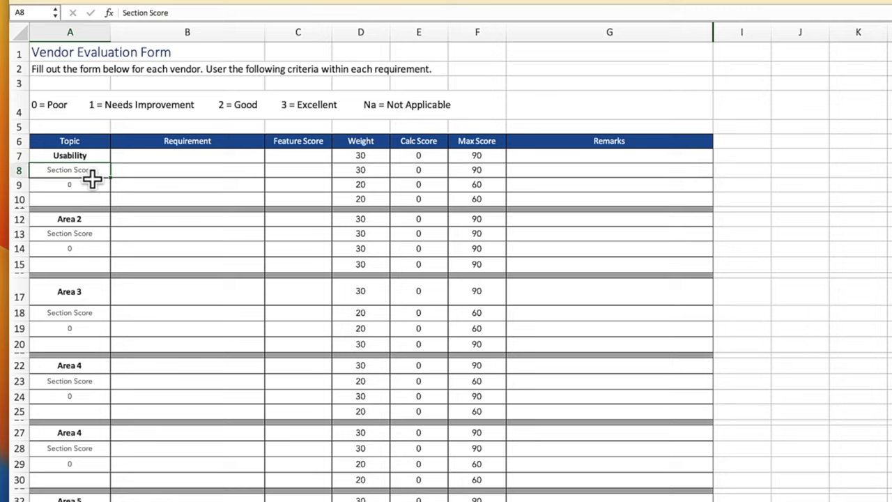
- Enter 'UI ease of use' in B7 and placeholder 'ABC' requirements below it
click(169, 158)
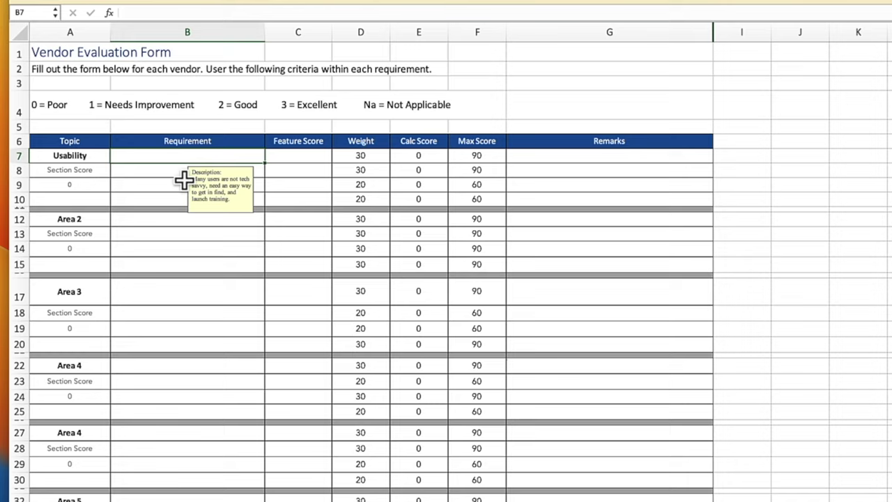
text(UI ease of use)
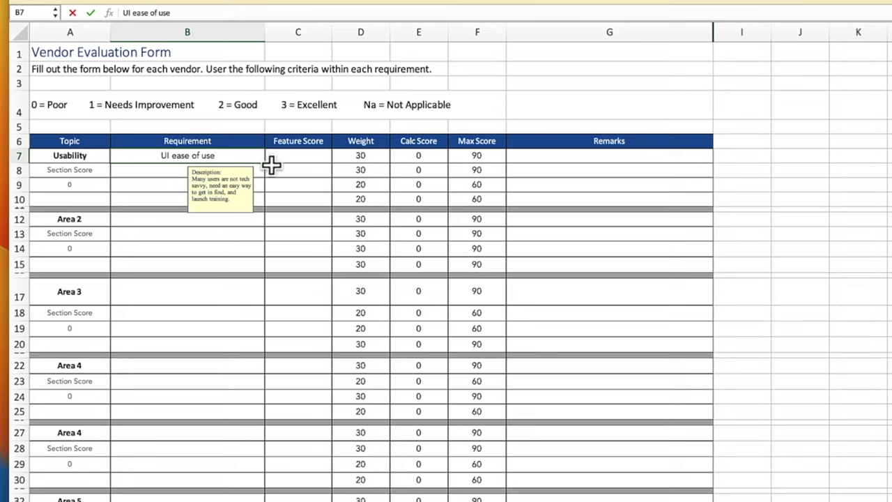
click(279, 157)
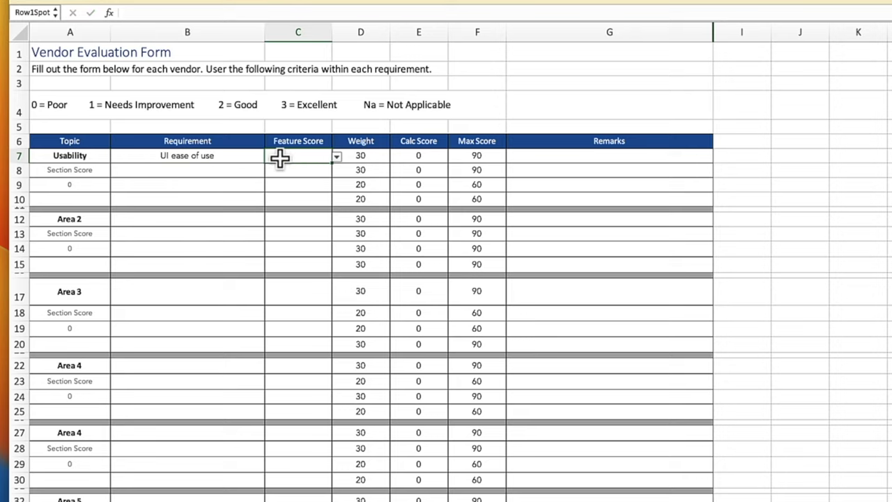
click(227, 169)
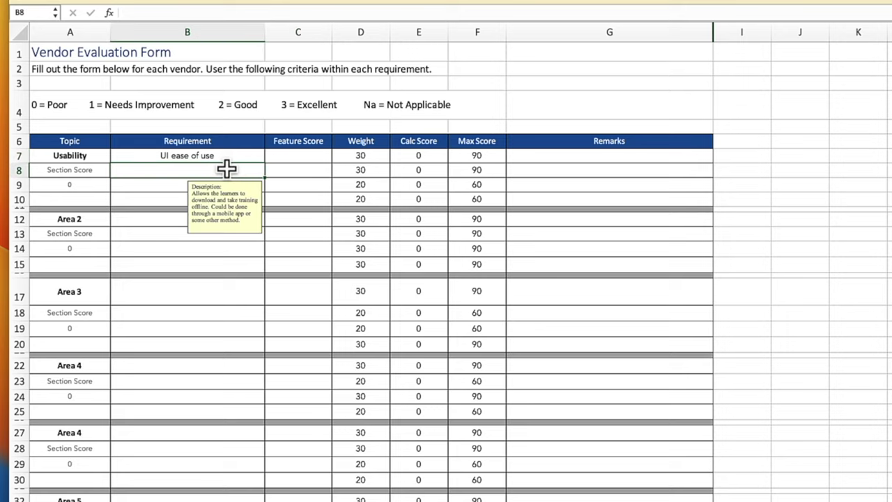
text(ABC)
key(Return)
text(A)
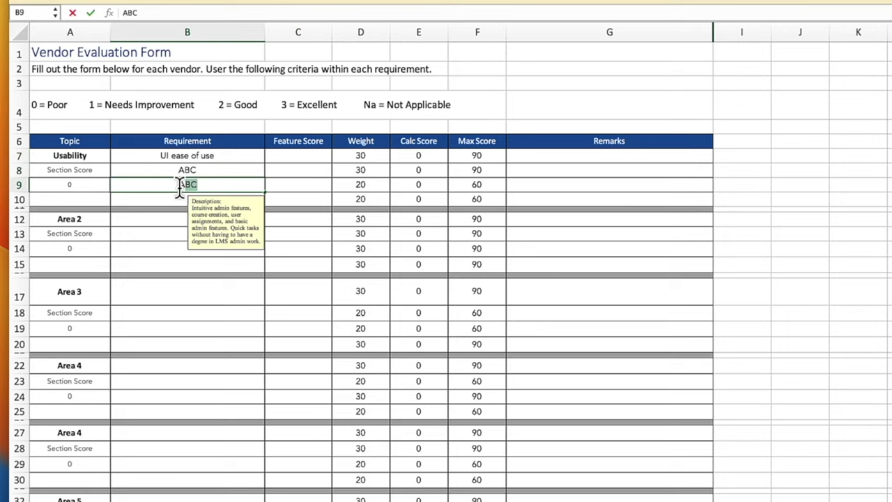
key(Return)
text(A)
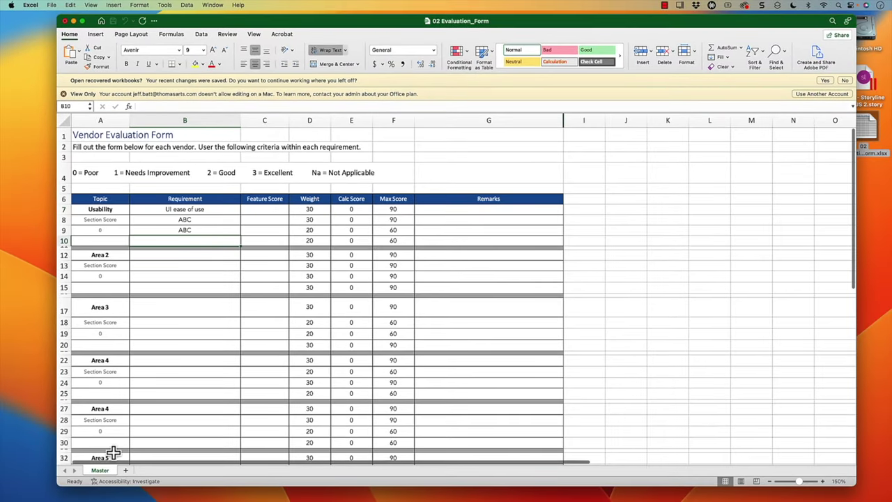
- Move the Master sheet to the end of the workbook
right_click(108, 475)
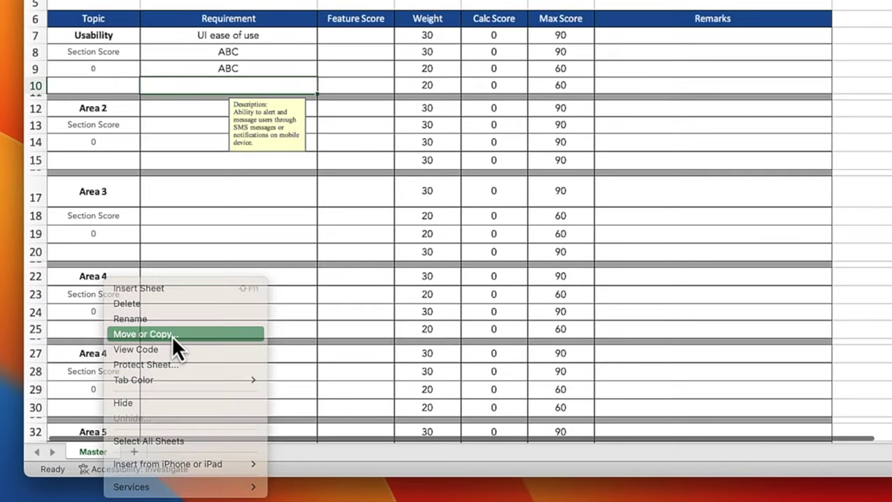
click(171, 336)
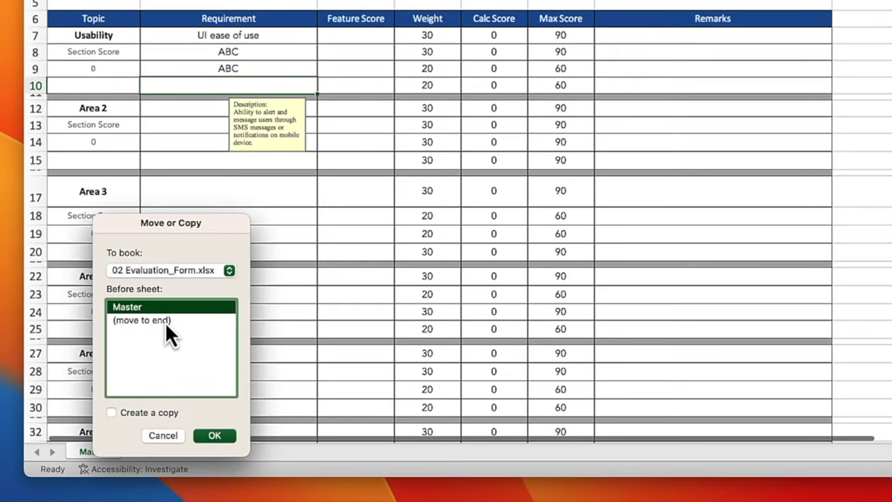
click(143, 322)
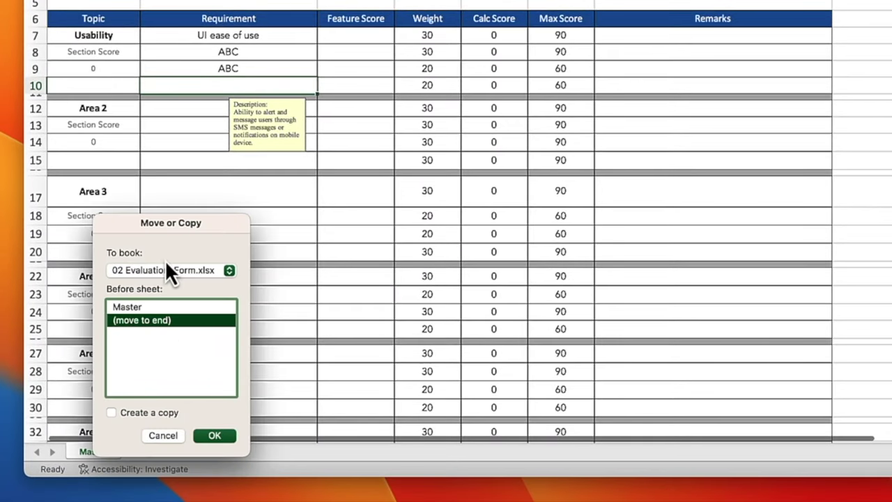
click(208, 435)
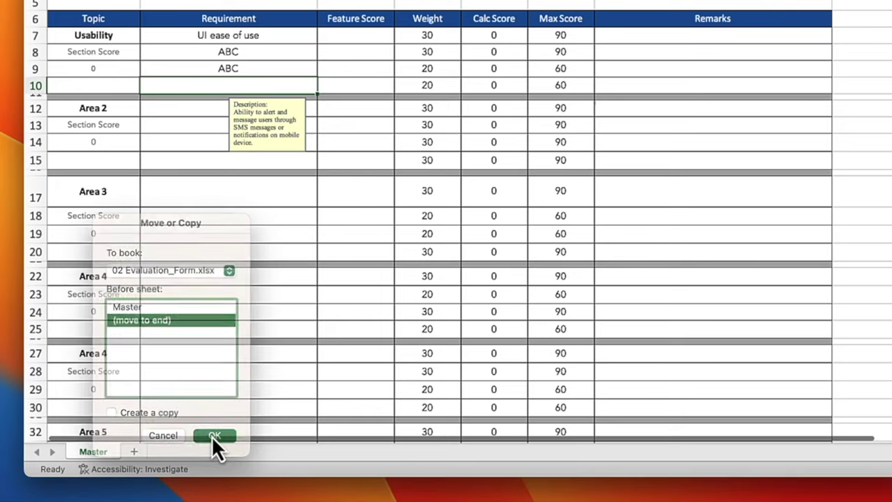
- Create a copy of Master at the end of the workbook and name it 'Vendor 1'
right_click(106, 449)
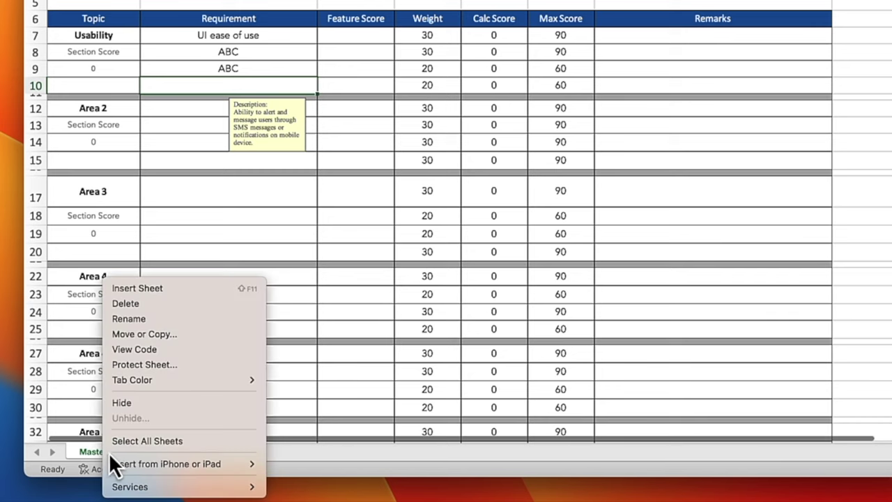
click(174, 333)
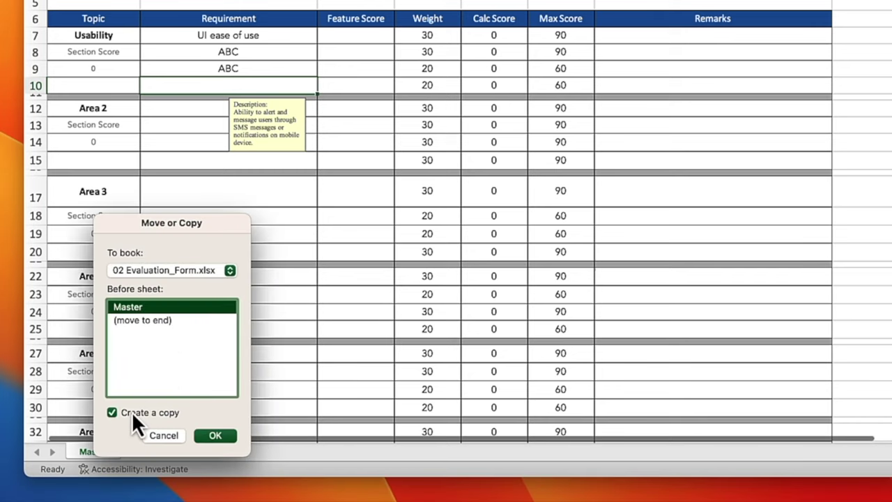
click(153, 321)
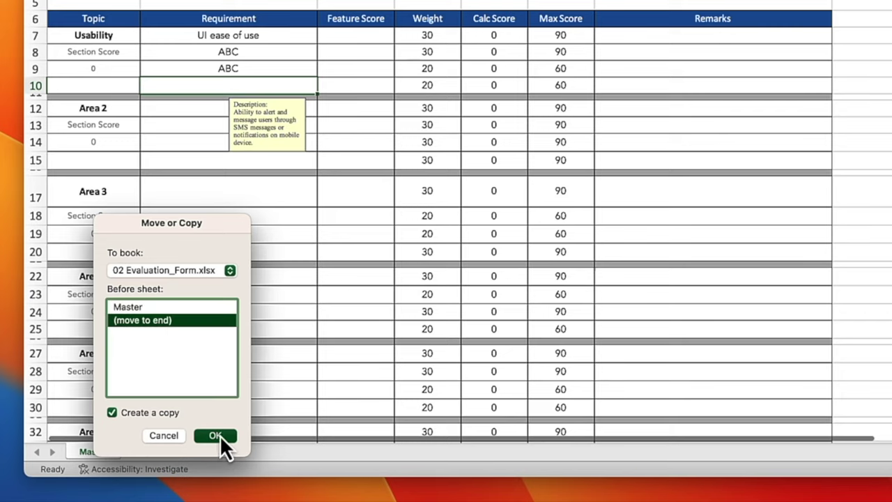
click(217, 435)
double_click(159, 452)
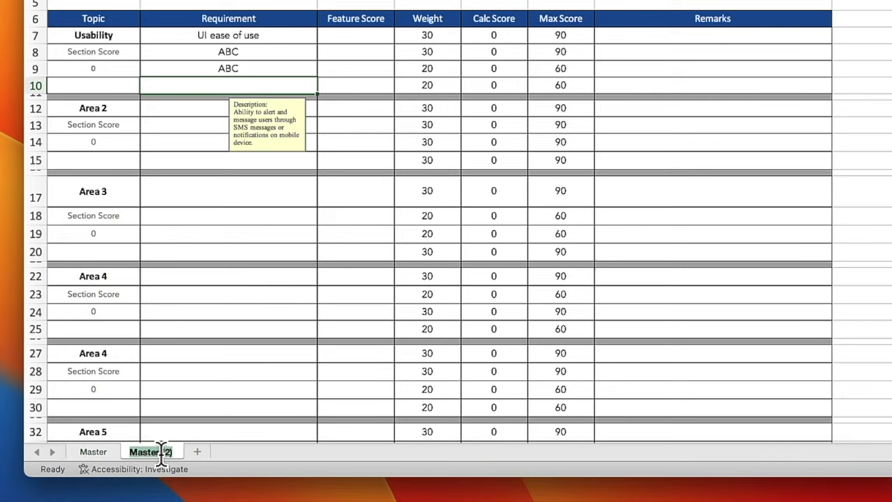
text(Vendor 1)
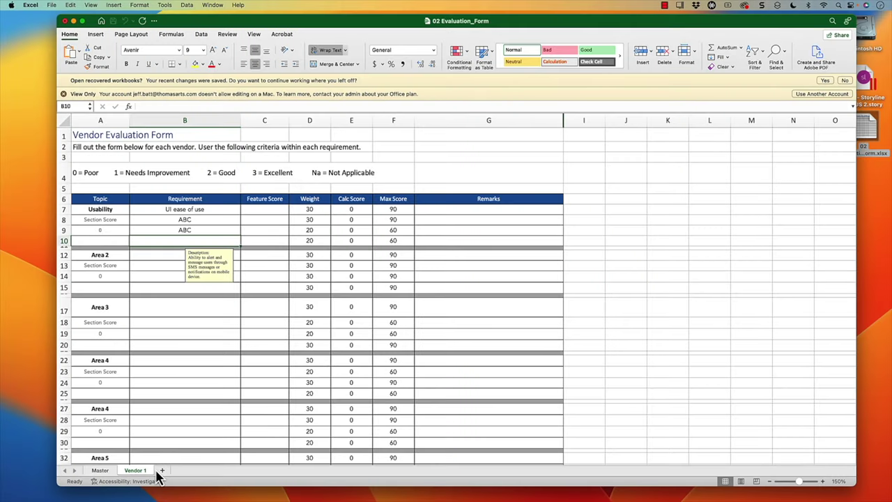
- Set the first ABC requirement's weight in D8 to 20
click(265, 212)
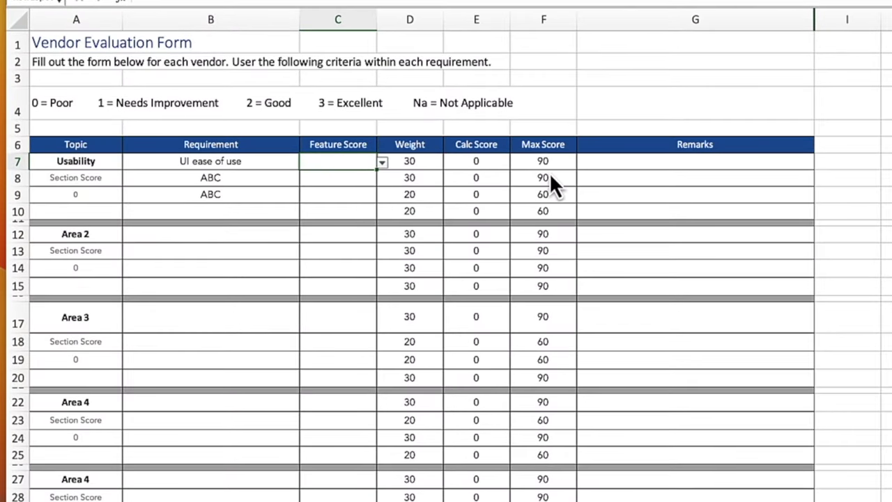
click(439, 164)
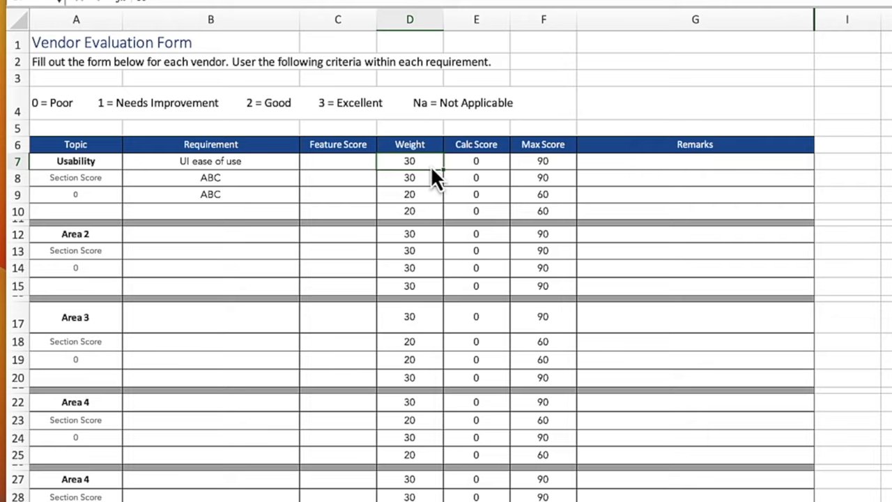
key(Down)
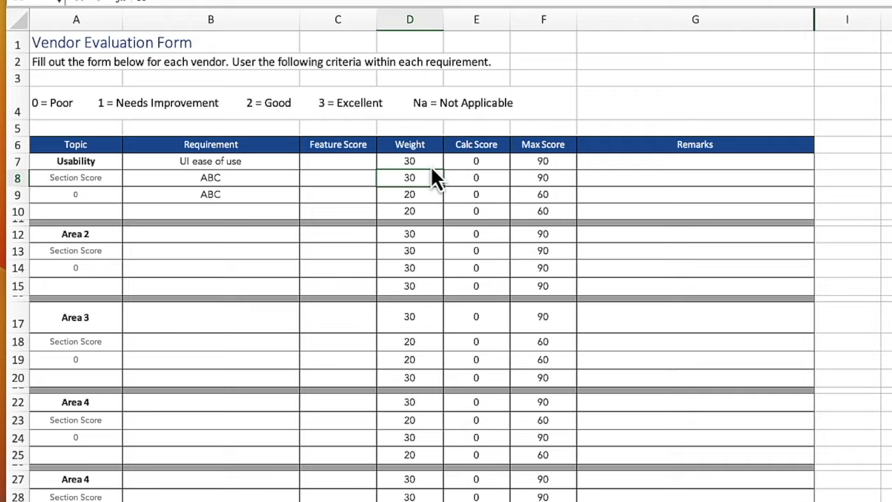
text(20)
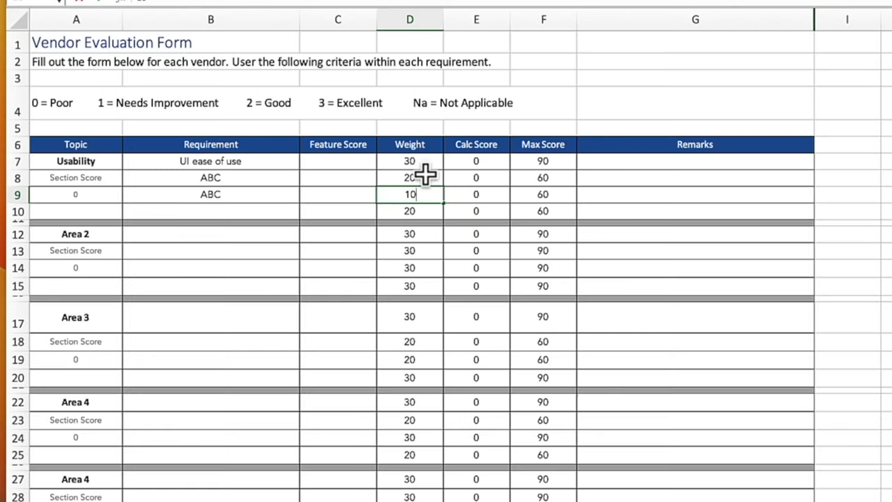
- Score UI ease of use as 2 from the C7 Feature Score dropdown
click(365, 161)
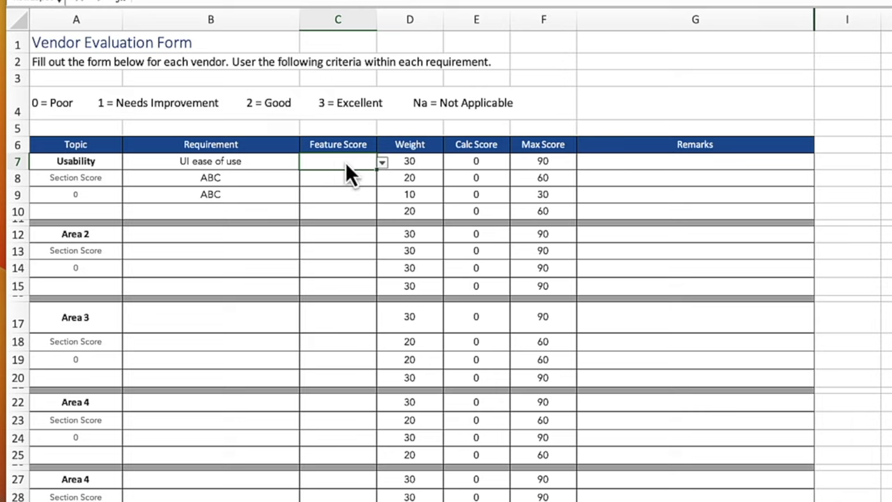
click(382, 161)
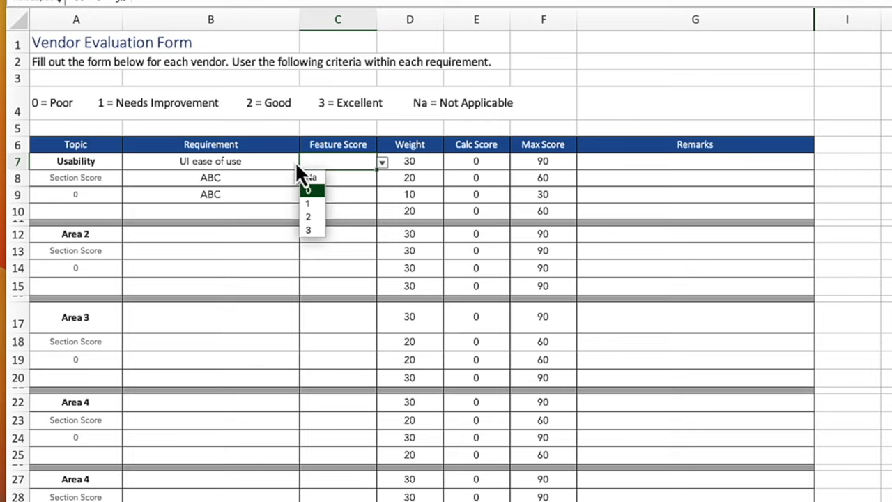
click(316, 218)
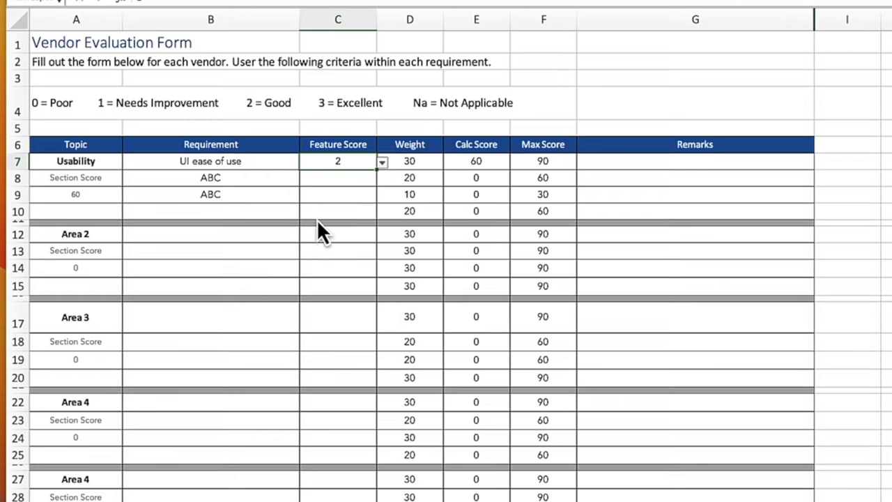
- Check row 7's weight and Calc Score formula, then rescore UI ease of use as 3
click(418, 164)
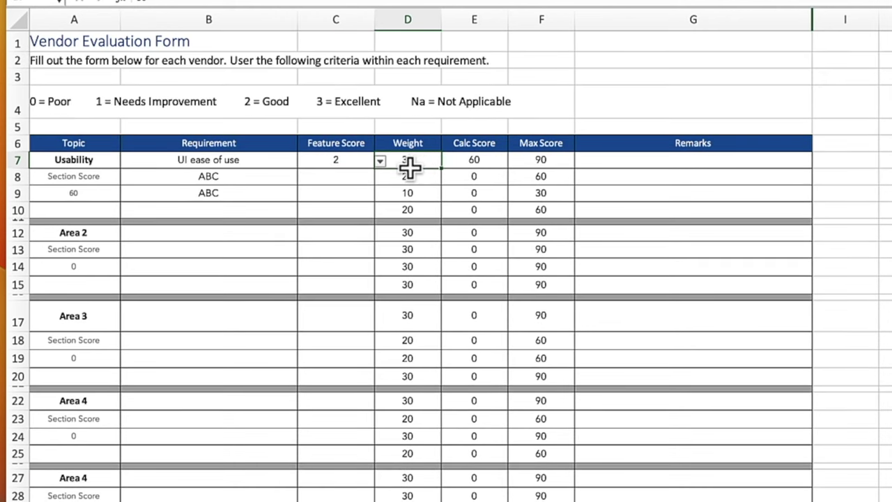
click(481, 163)
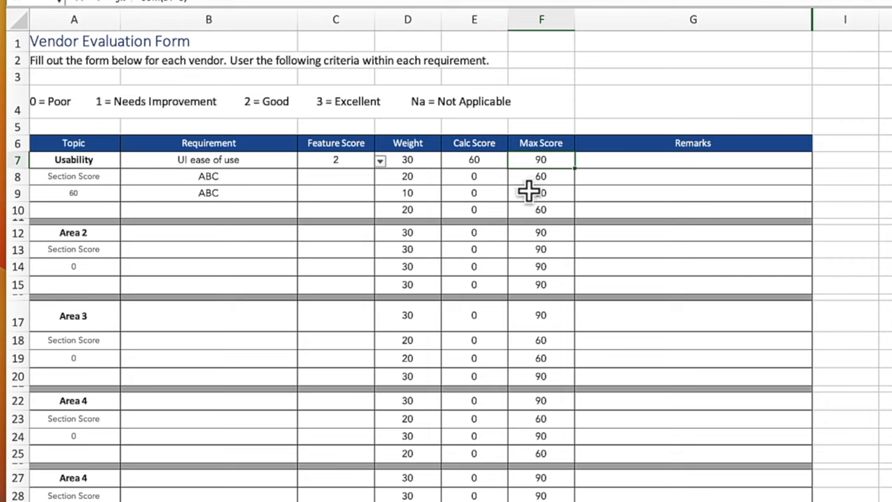
click(369, 168)
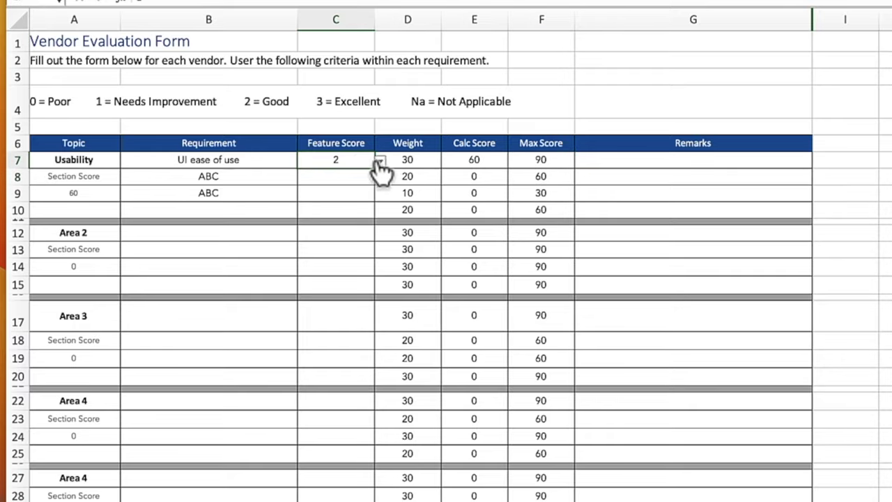
click(380, 161)
click(314, 228)
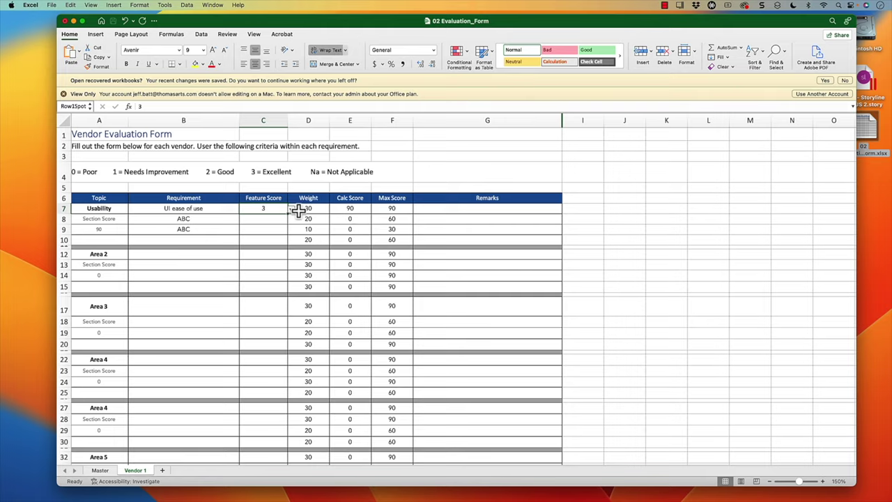
click(291, 209)
- Change UI ease of use's Feature Score in C7 back to 2
click(254, 248)
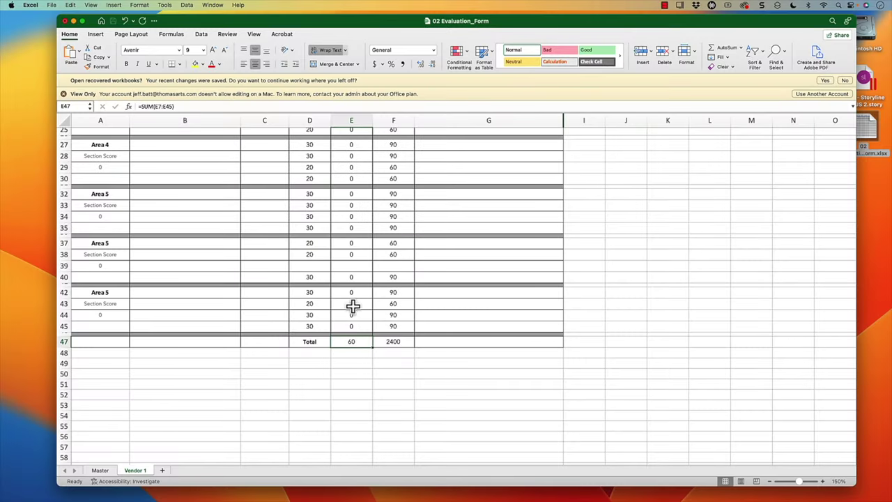
scroll(352, 307, up, 10)
click(286, 220)
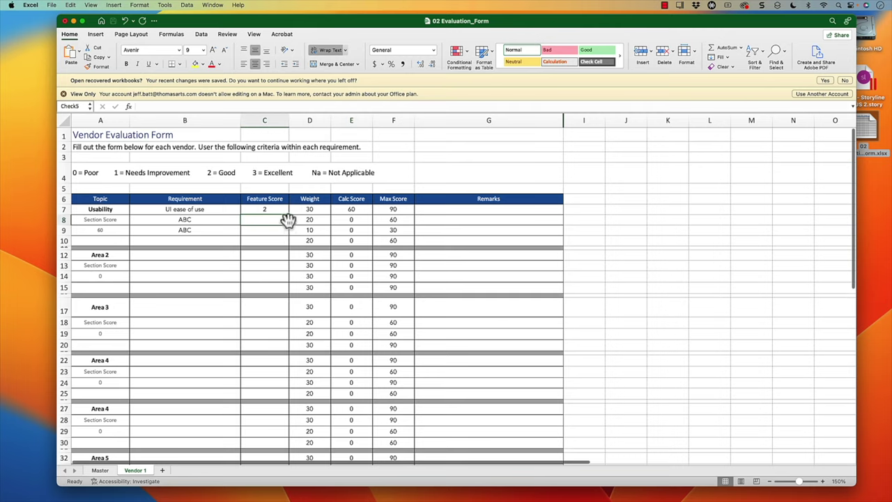
click(291, 220)
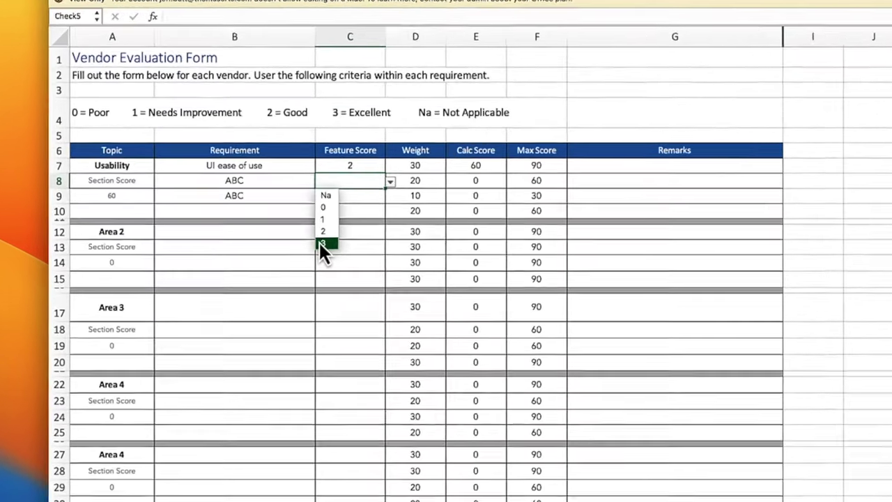
click(248, 263)
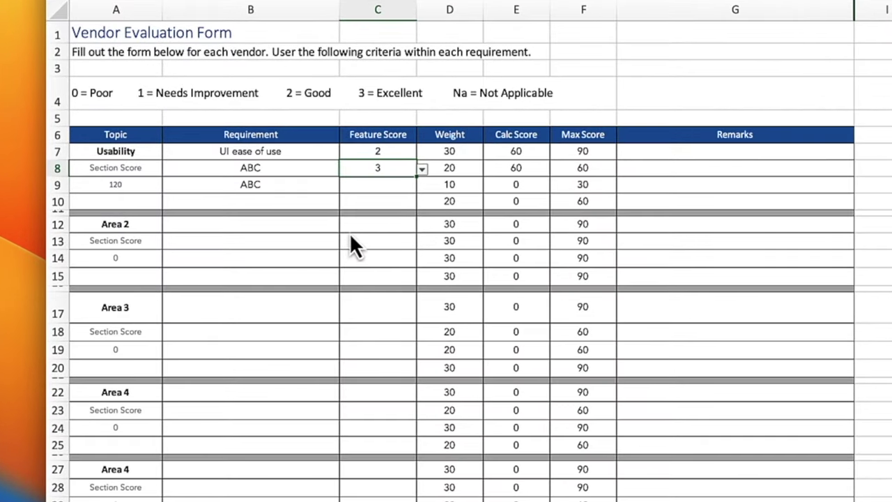
click(402, 186)
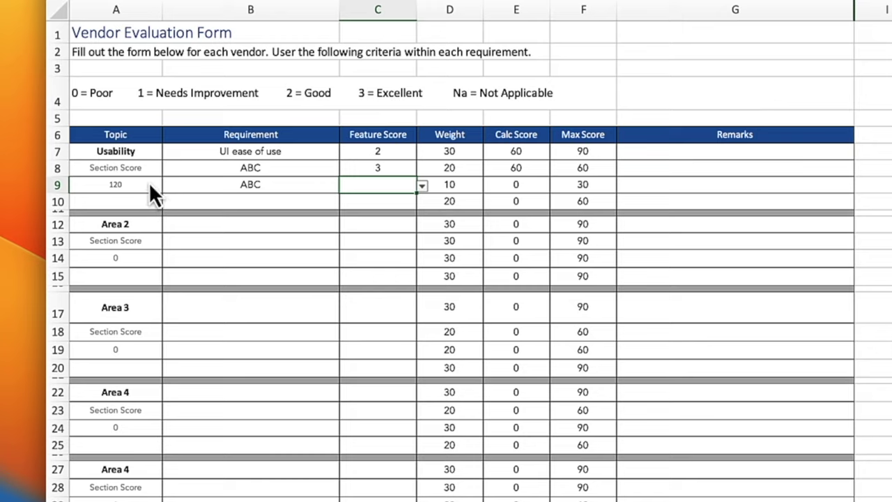
click(113, 169)
click(117, 188)
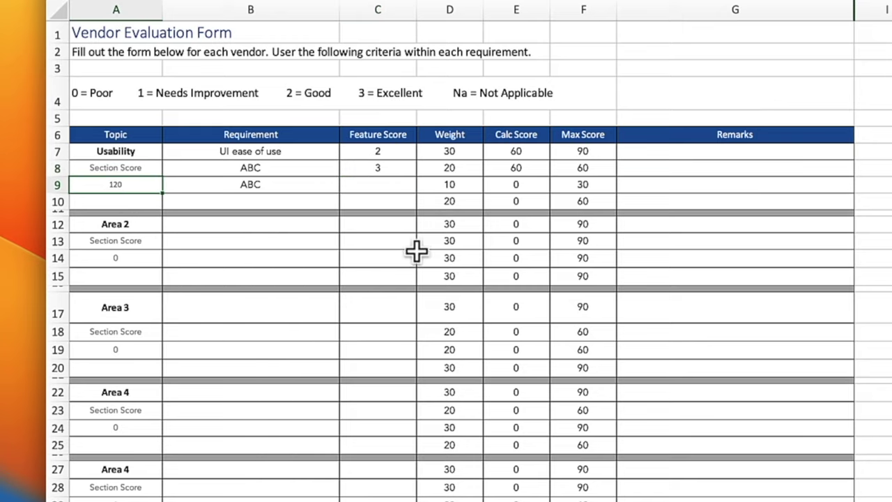
click(400, 225)
click(422, 225)
click(342, 280)
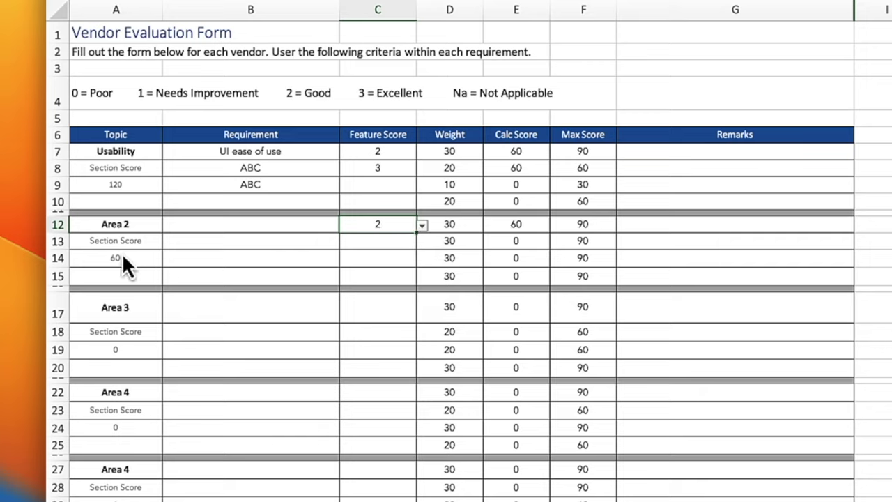
click(129, 257)
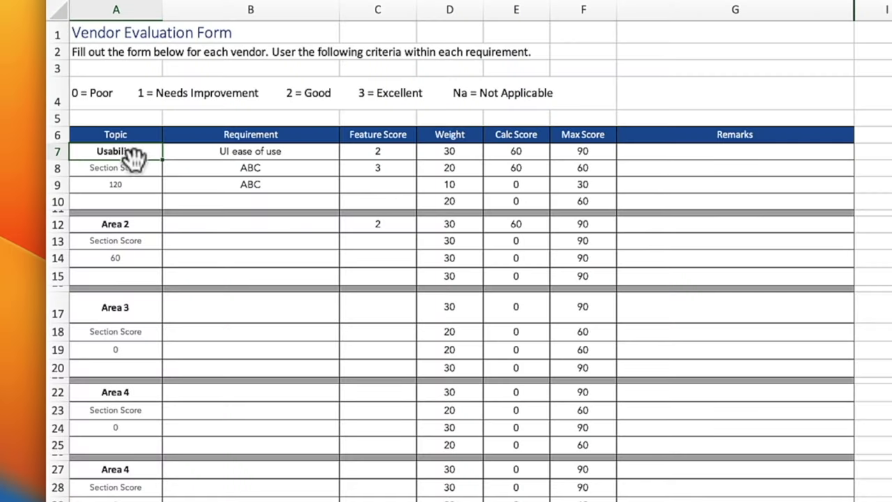
right_click(64, 202)
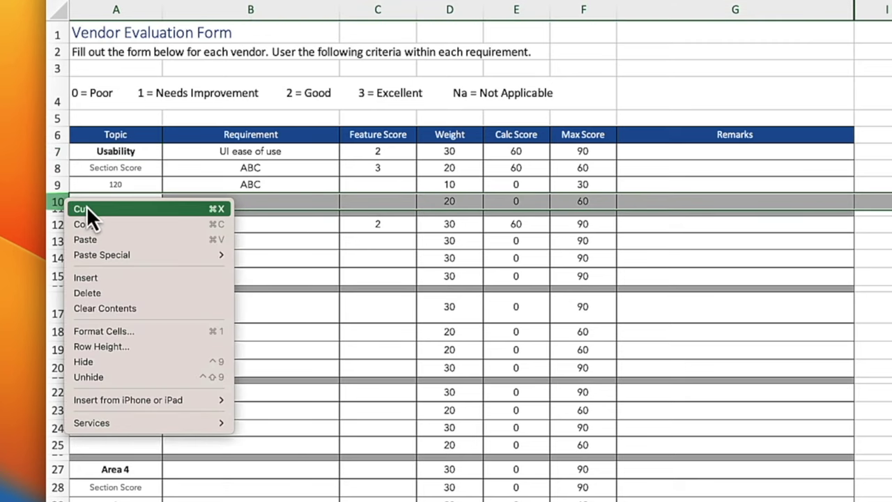
- Insert a new row 10 and paste row 9's C9:F9 score and weight cells into it
click(123, 279)
click(471, 203)
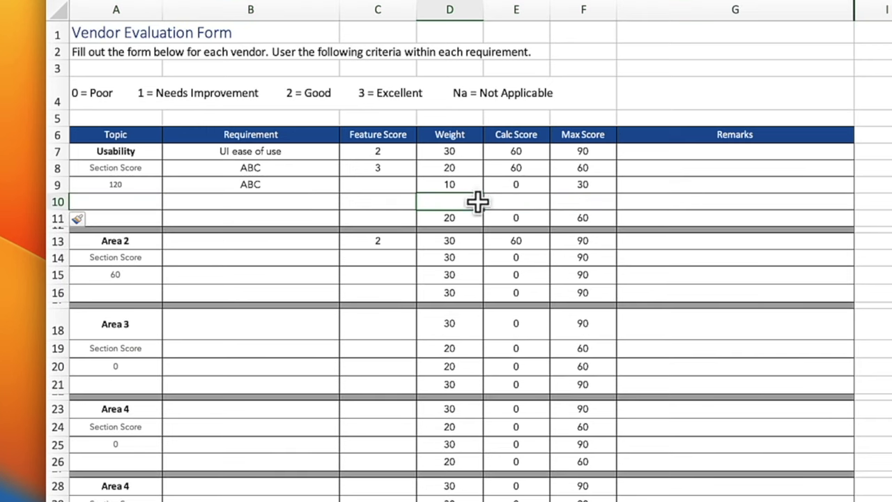
drag(393, 185, 573, 179)
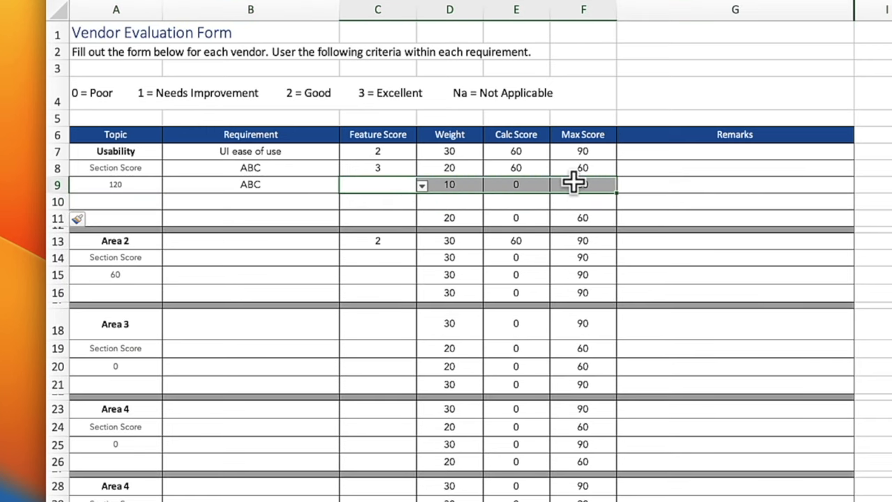
key(super+c)
click(388, 202)
key(super+v)
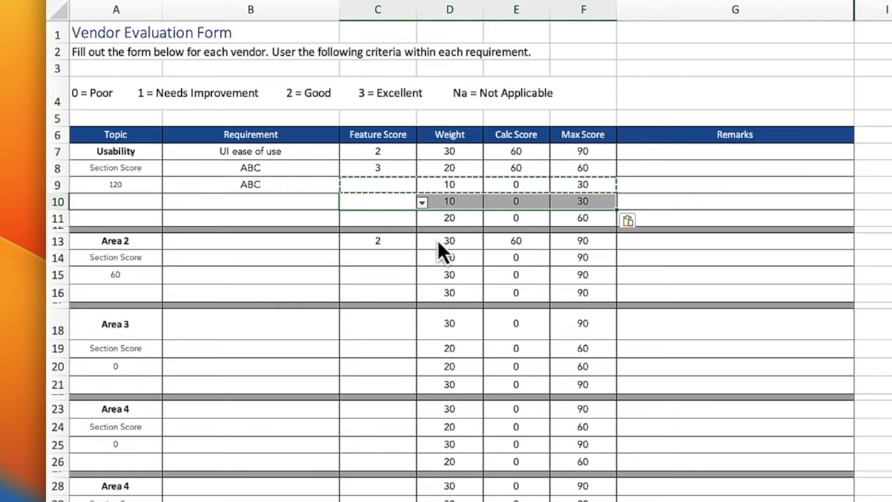
- Inspect the Total max score formula in F48 without changing it
scroll(402, 237, down, 15)
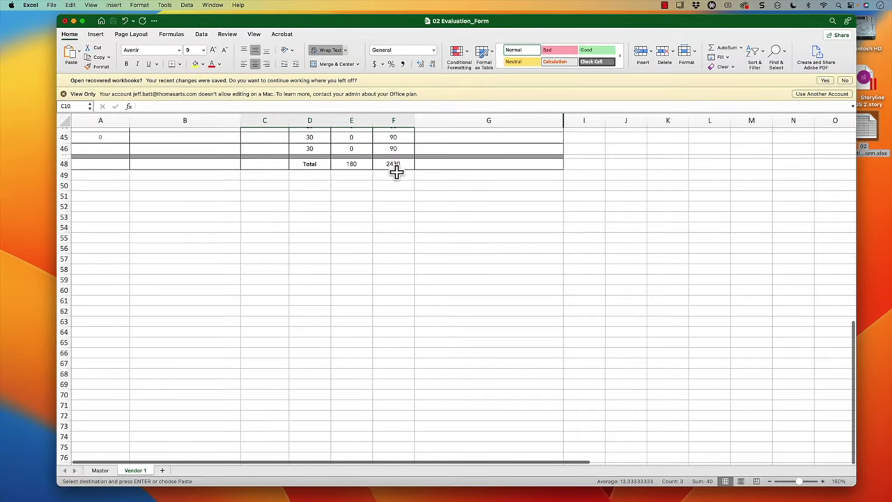
click(393, 163)
scroll(402, 202, up, 10)
double_click(395, 245)
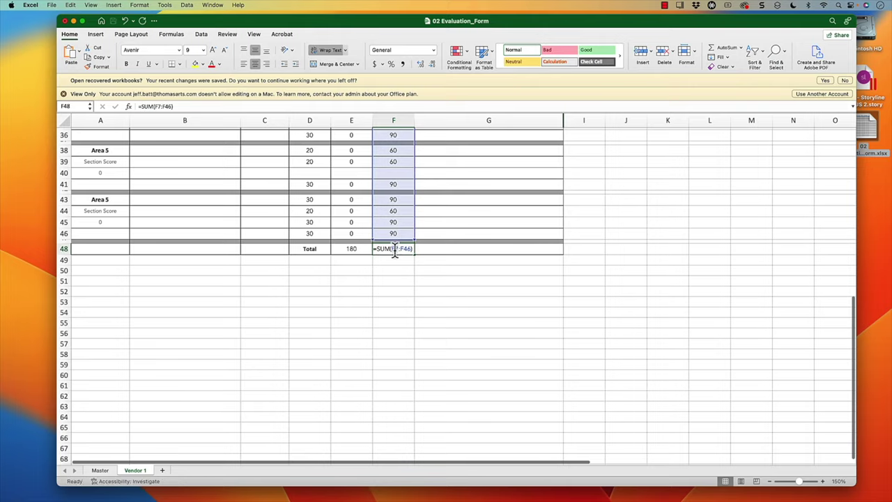
scroll(432, 261, up, 2)
scroll(436, 265, up, 10)
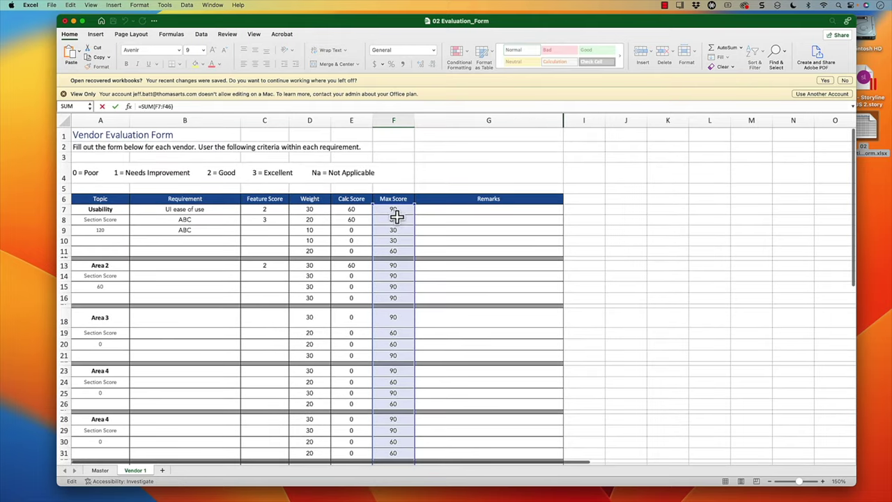
scroll(406, 237, down, 20)
key(Escape)
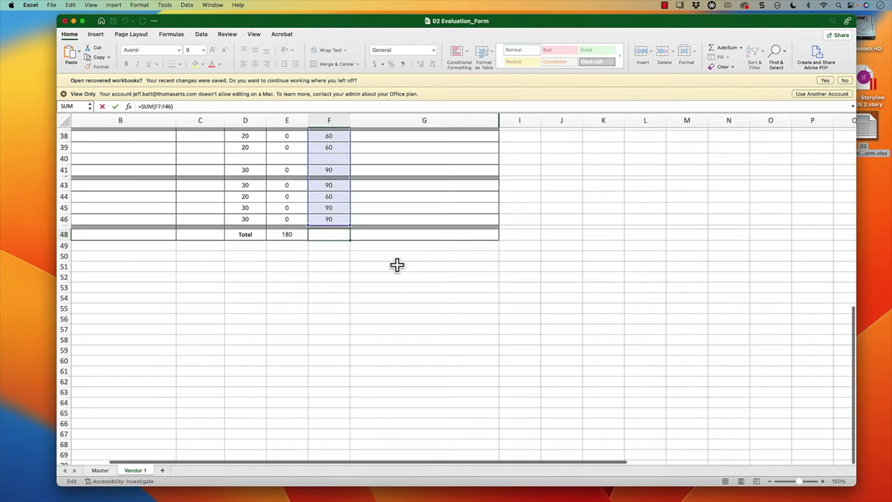
scroll(303, 239, left, 2)
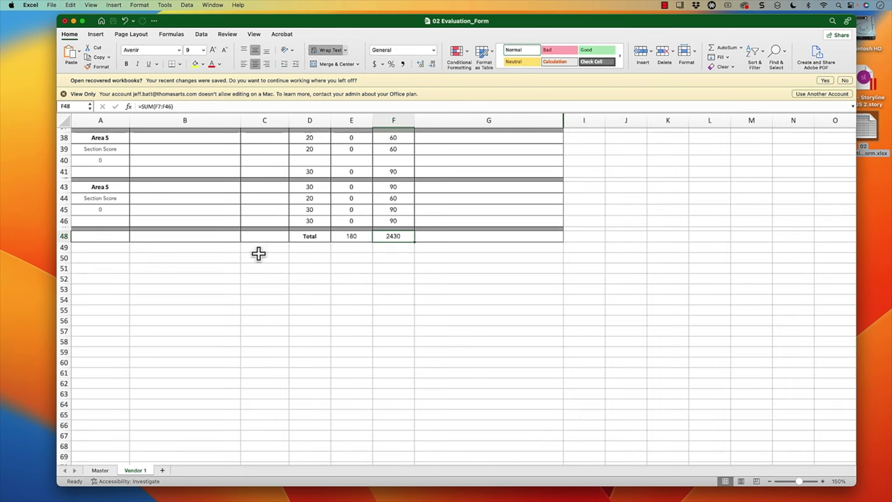
scroll(265, 252, up, 15)
- Confirm the A9 Usability Section Score sums E7:E11 to 120, undoing trial row-11 inserts
double_click(126, 234)
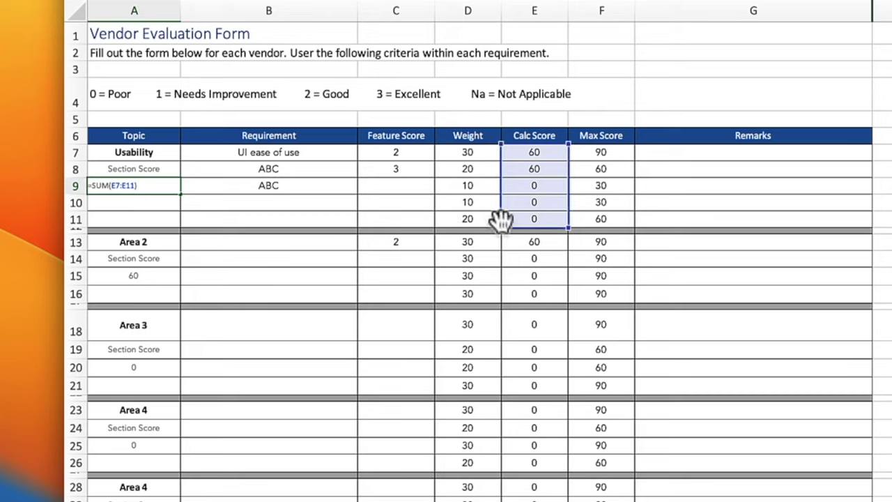
click(229, 223)
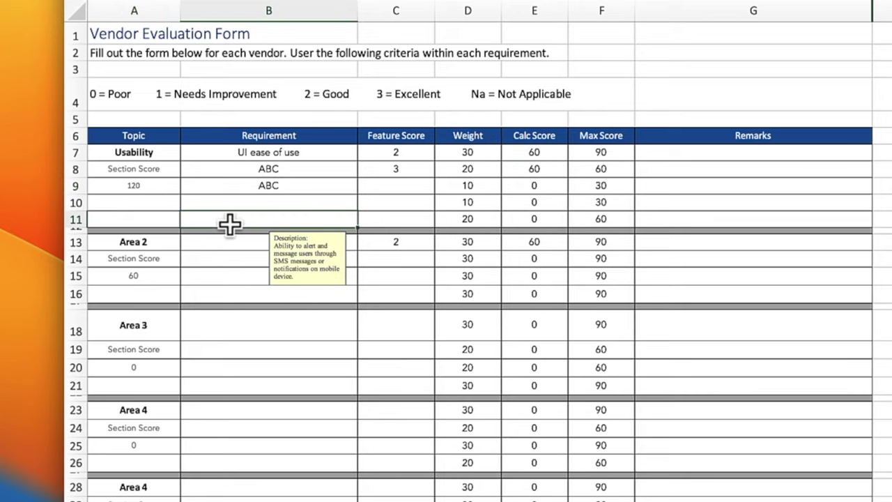
click(79, 220)
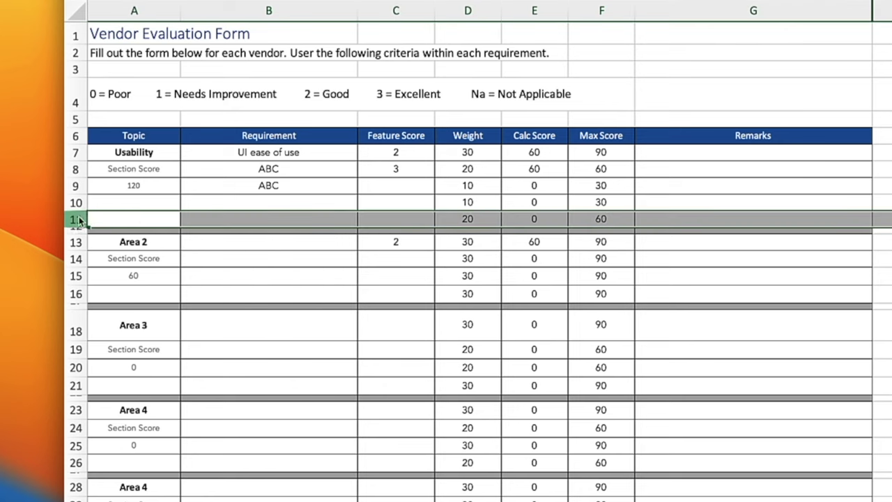
right_click(79, 220)
click(134, 290)
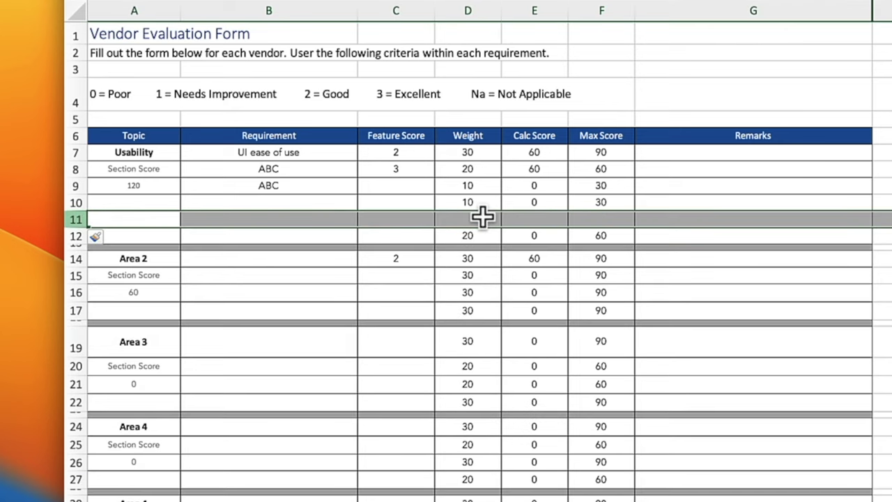
key(super+z)
right_click(79, 222)
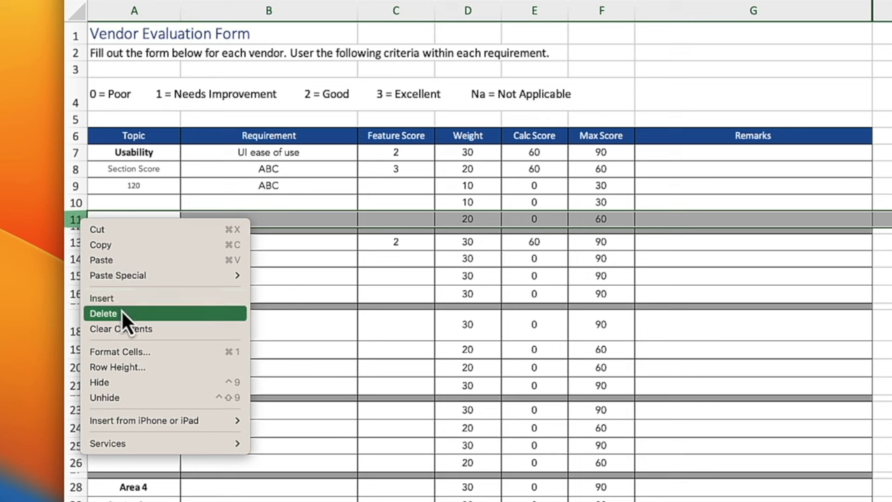
click(136, 298)
key(super+z)
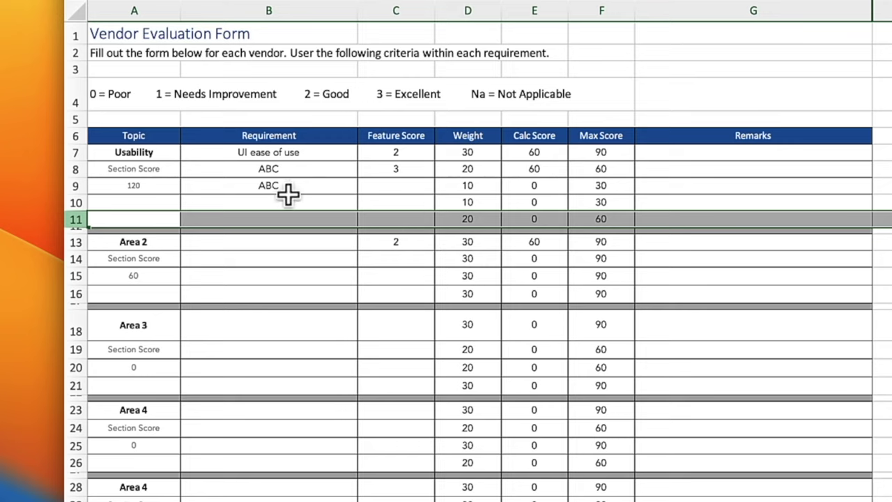
click(161, 188)
double_click(161, 188)
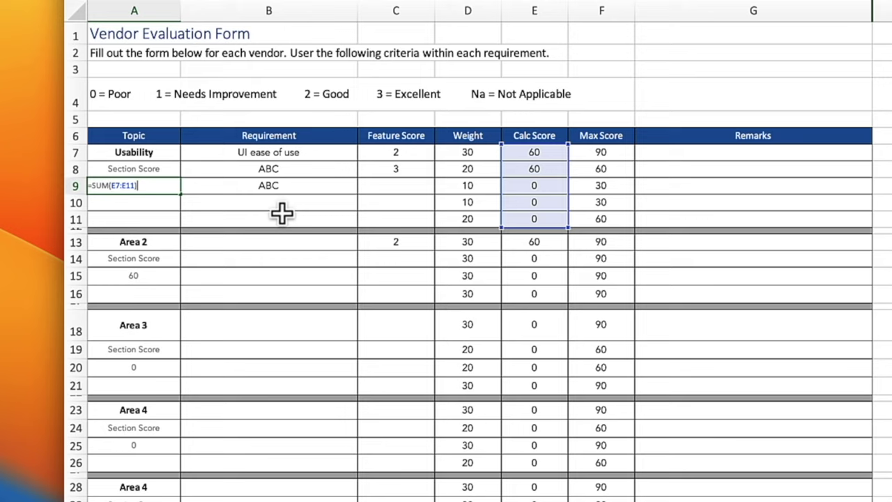
key(Return)
- Select the Remarks column cells G7 and G8
click(762, 217)
click(733, 157)
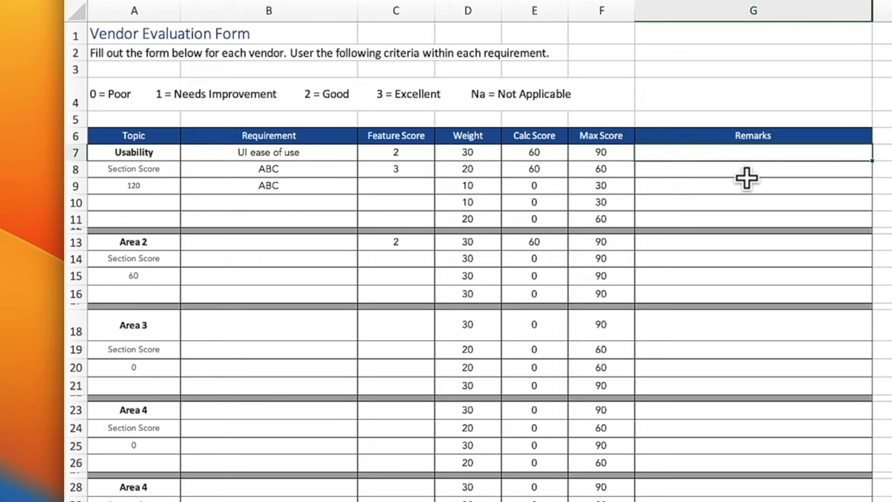
click(746, 176)
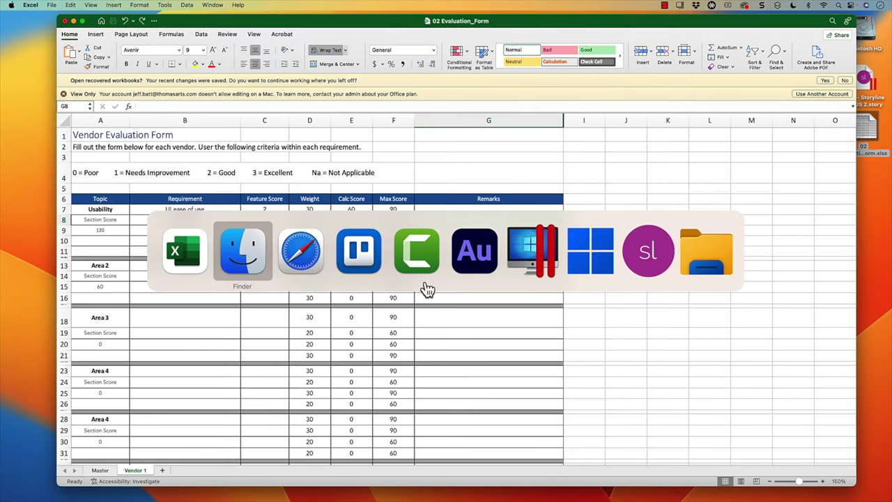
- Bring Safari forward, scroll the Templates page, and open the Courses menu
click(307, 259)
scroll(471, 149, up, 10)
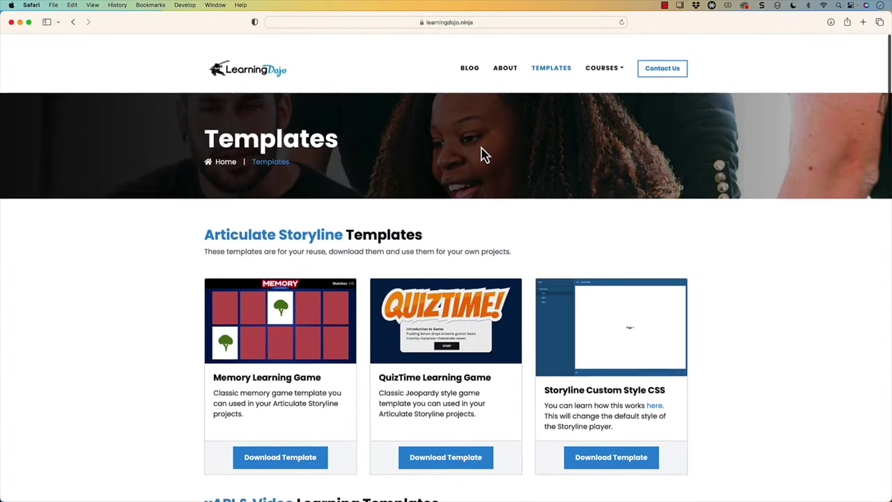
scroll(528, 124, down, 5)
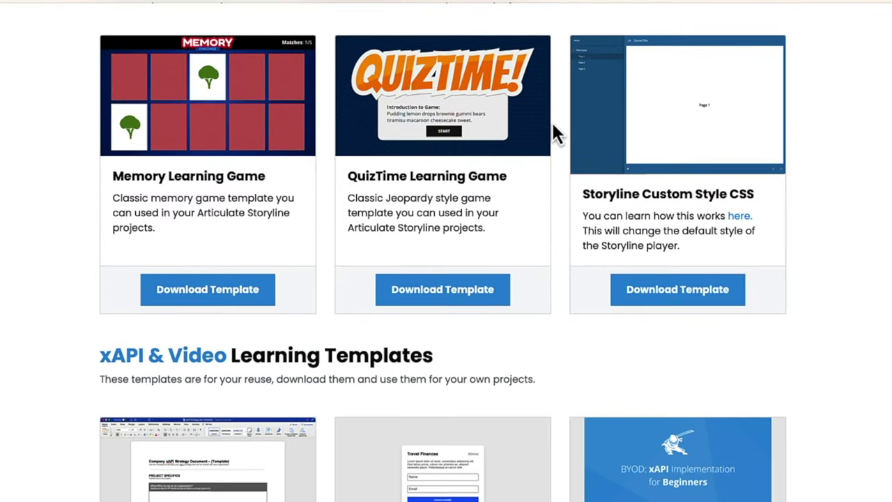
scroll(554, 125, down, 5)
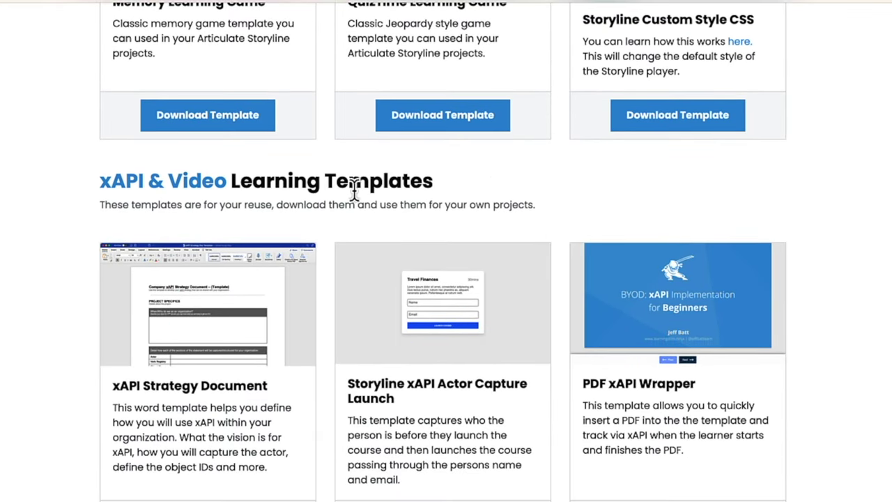
scroll(368, 188, up, 1)
scroll(370, 195, down, 15)
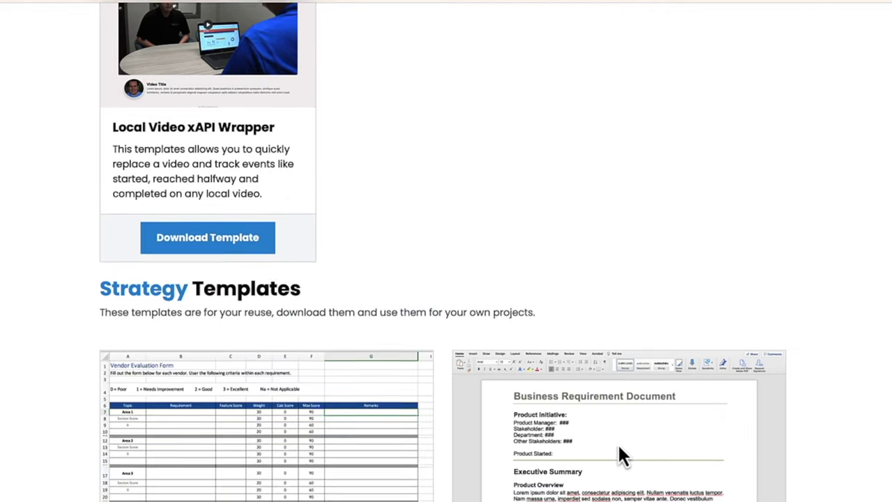
scroll(617, 453, down, 1)
scroll(583, 88, up, 20)
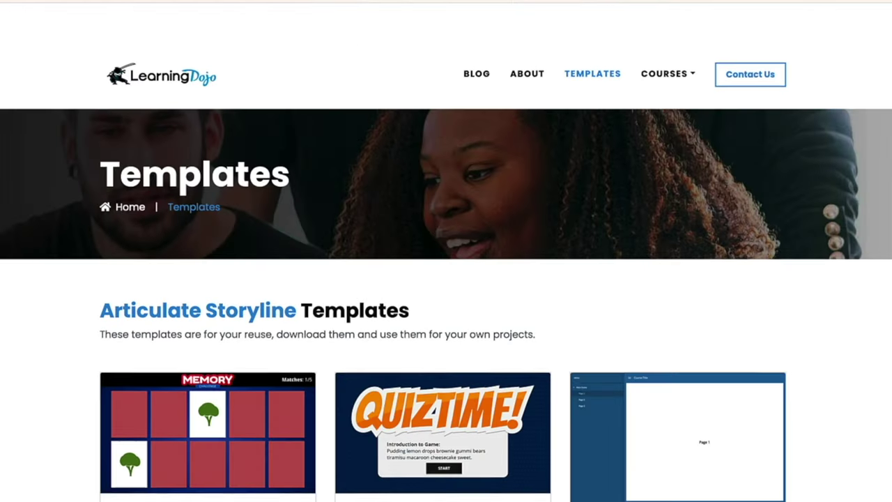
scroll(583, 87, down, 1)
click(645, 39)
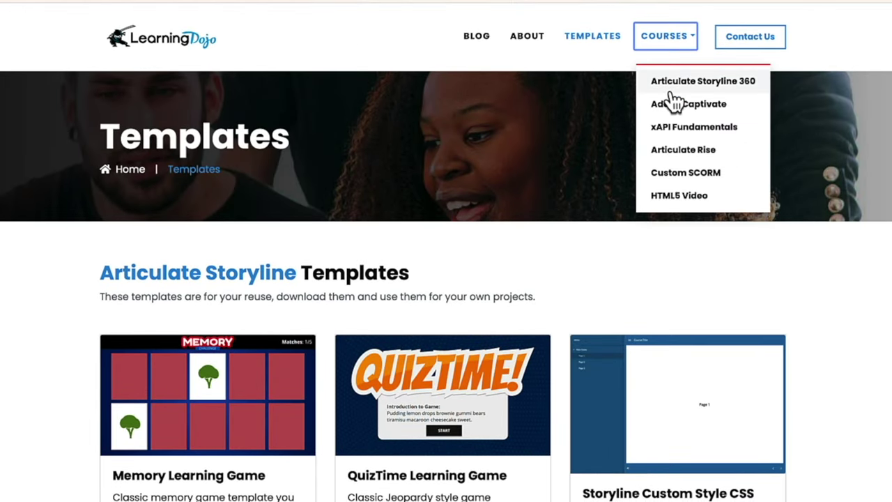